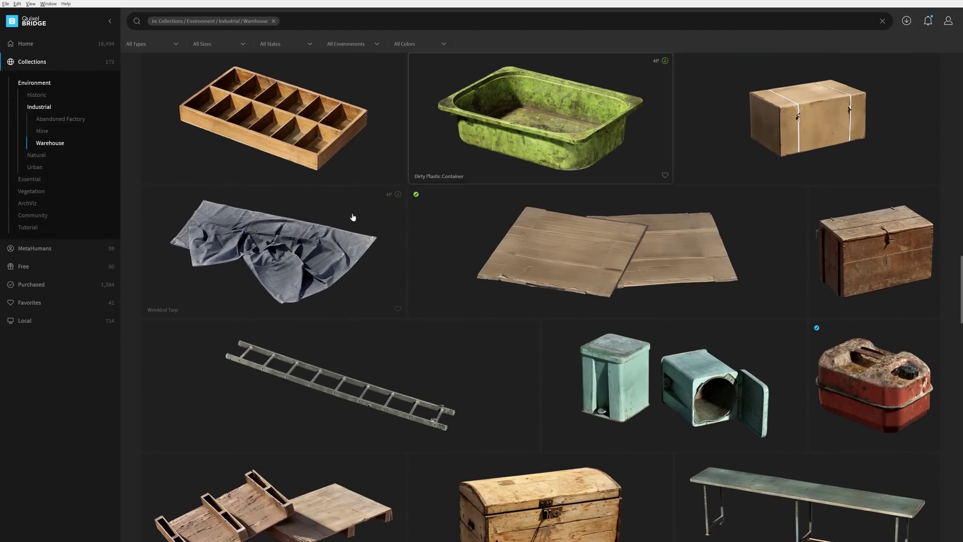
Download the Wrinkled Tarp in Quixel Bridge and export it to Unreal Engine
left_click(353, 216)
left_click(913, 527)
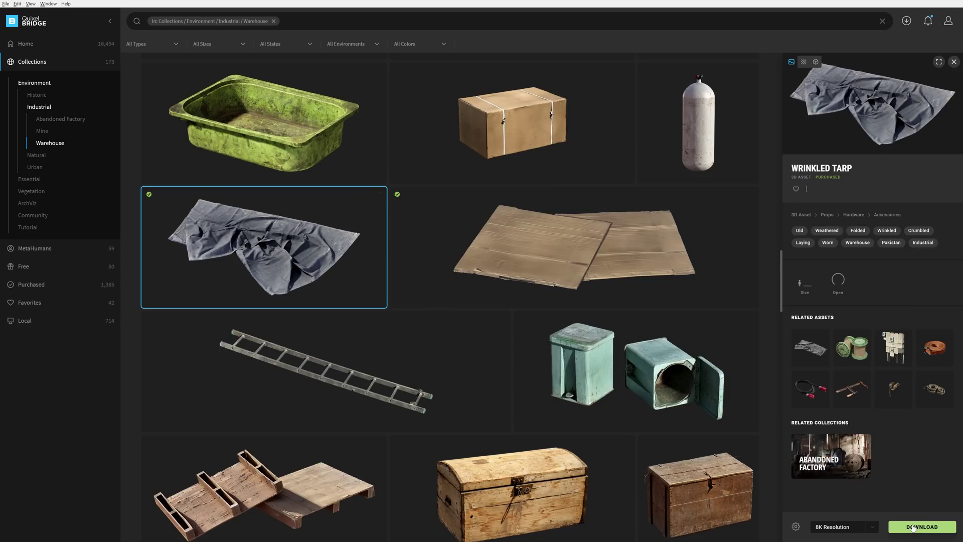
left_click(917, 527)
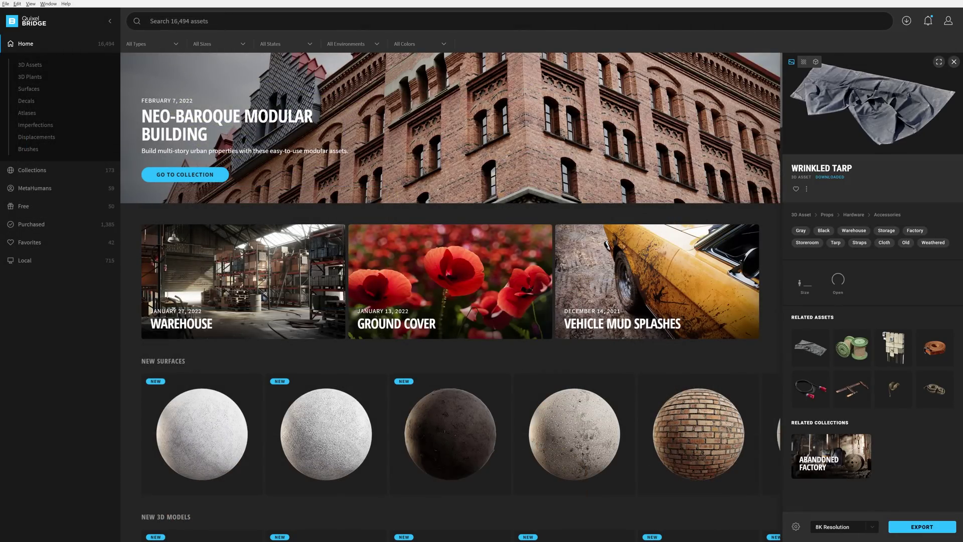
Browse the 3D Assets and 3D Plants categories and preview the Dead Shrubs plant
left_click(29, 64)
scroll(269, 360, "down", 10)
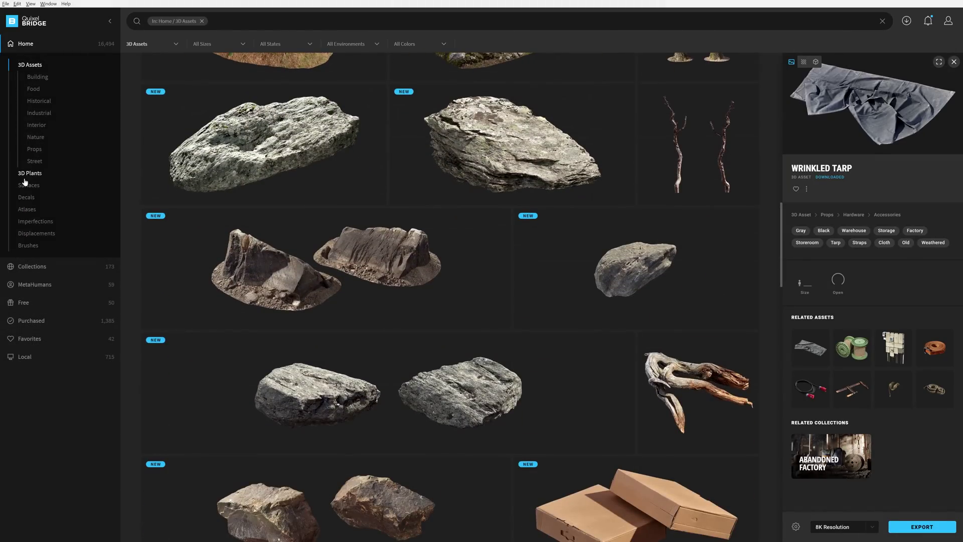
left_click(28, 174)
scroll(442, 372, "down", 15)
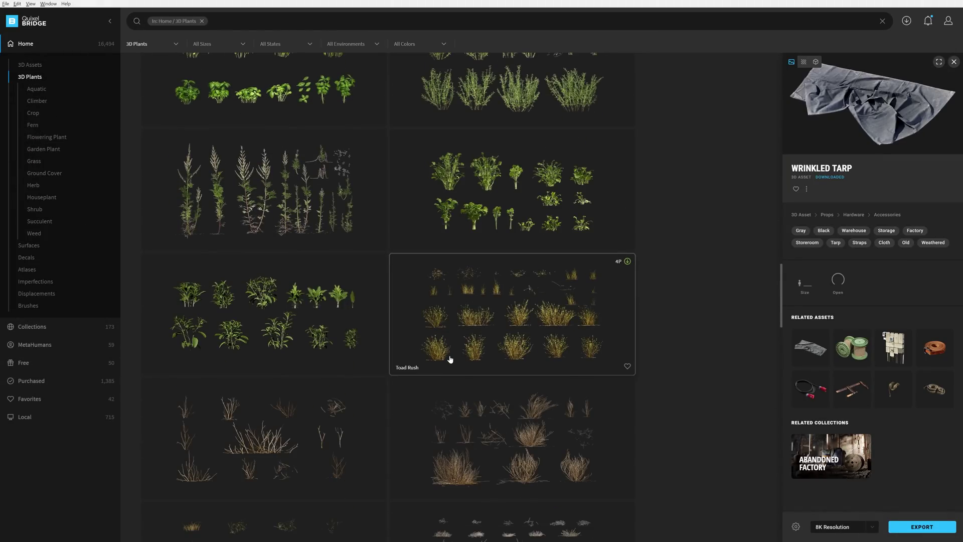
left_click(450, 359)
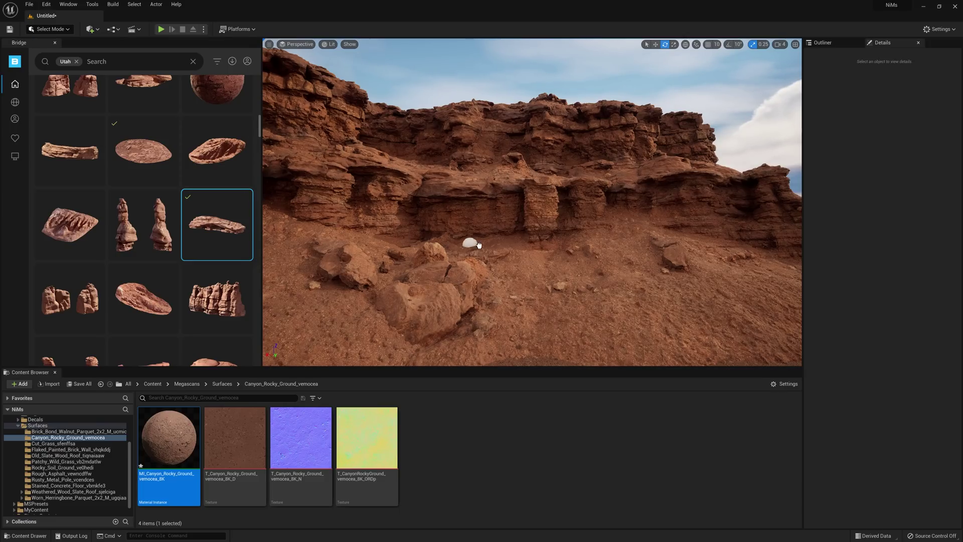
Place the canyon sandstone ridge rock in the level and rotate and position it
left_click_drag(479, 245, 545, 242)
key("e")
key("w")
key("Escape")
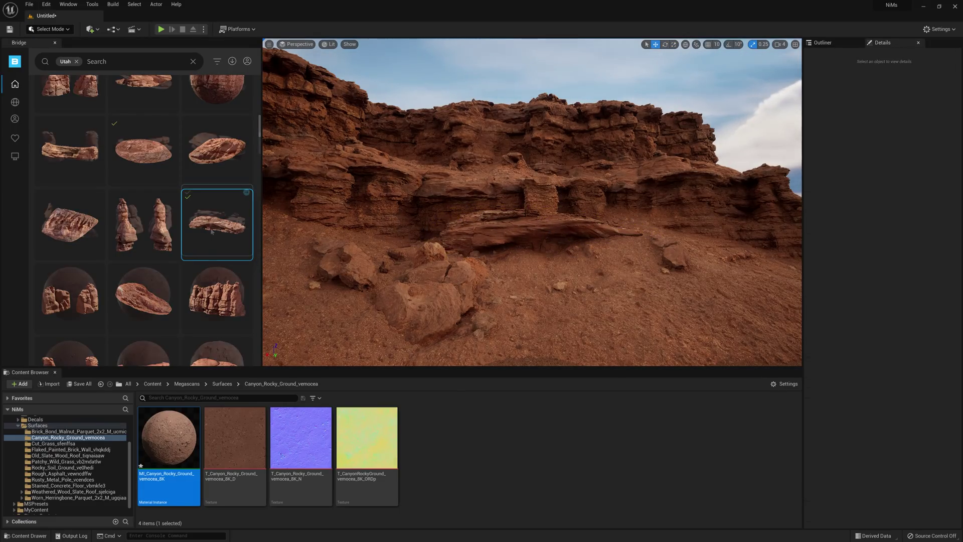
Place the huge canyon sandstone butte, then rotate, scale and move it
left_click_drag(196, 243, 391, 234)
key("e")
key("r")
key("w")
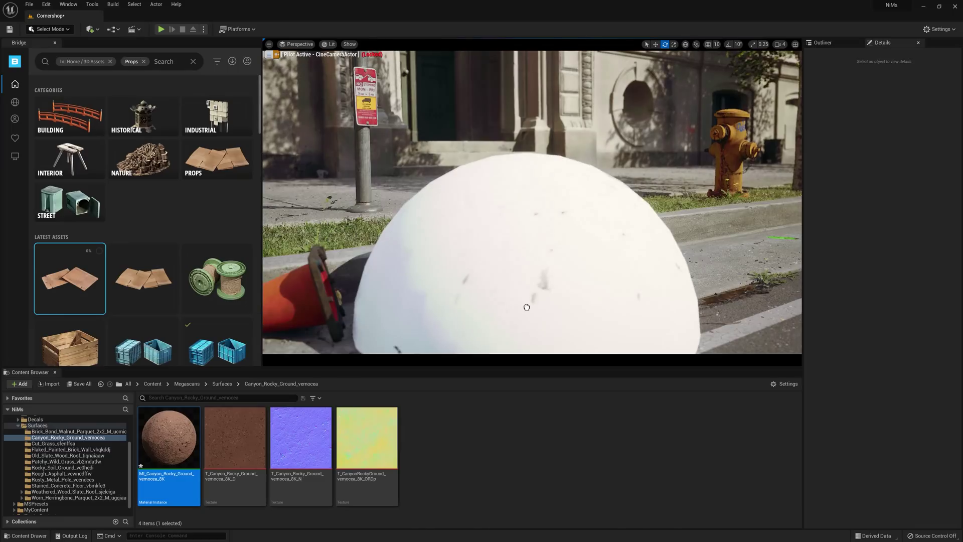
Shrink the cardboard sheet, rotate it, and move it up and to the right
key("r")
left_click_drag(526, 307, 519, 331)
key("e")
key("w")
left_click_drag(535, 321, 681, 266)
key("e")
key("w")
key("Escape")
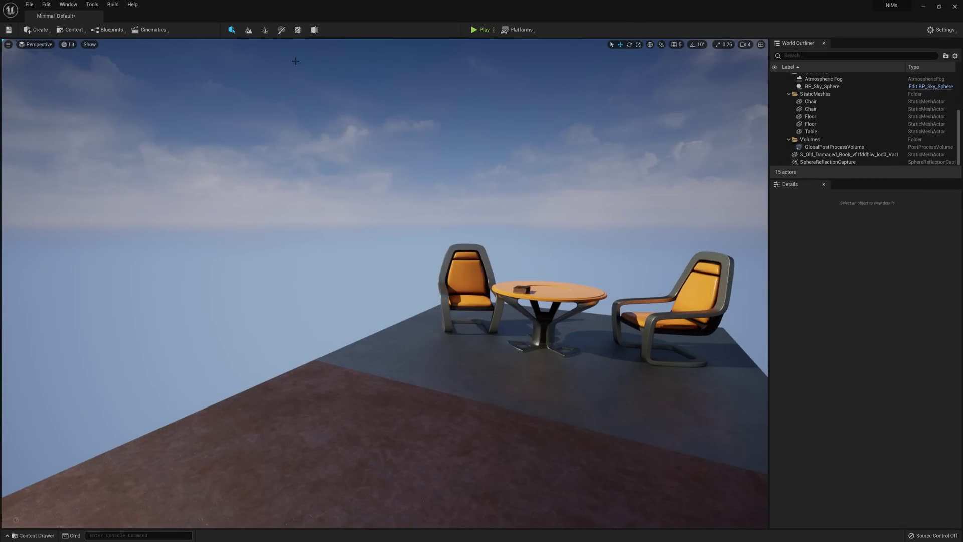
Launch Quixel Bridge from the Content menu, then browse Quick Add's Lights and Volumes entries
left_click(80, 29)
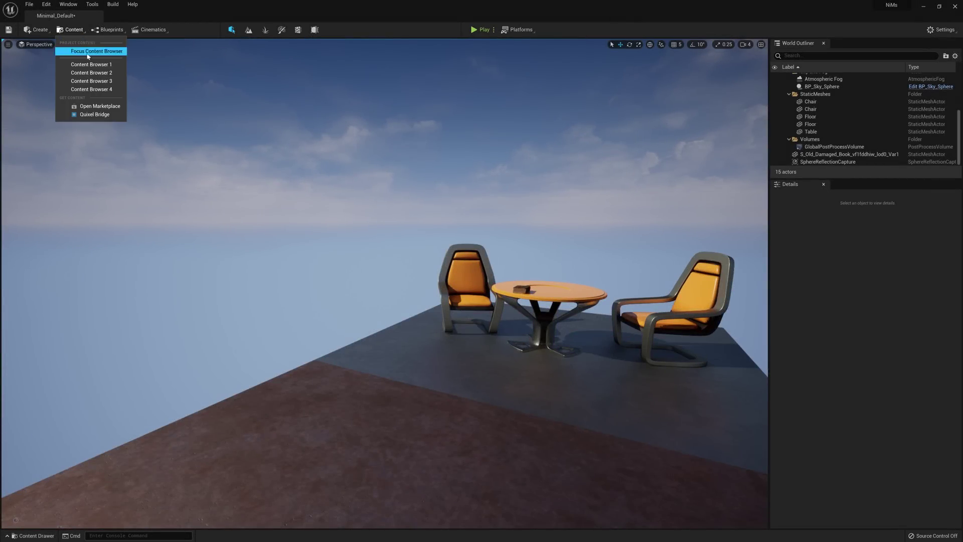
left_click(95, 114)
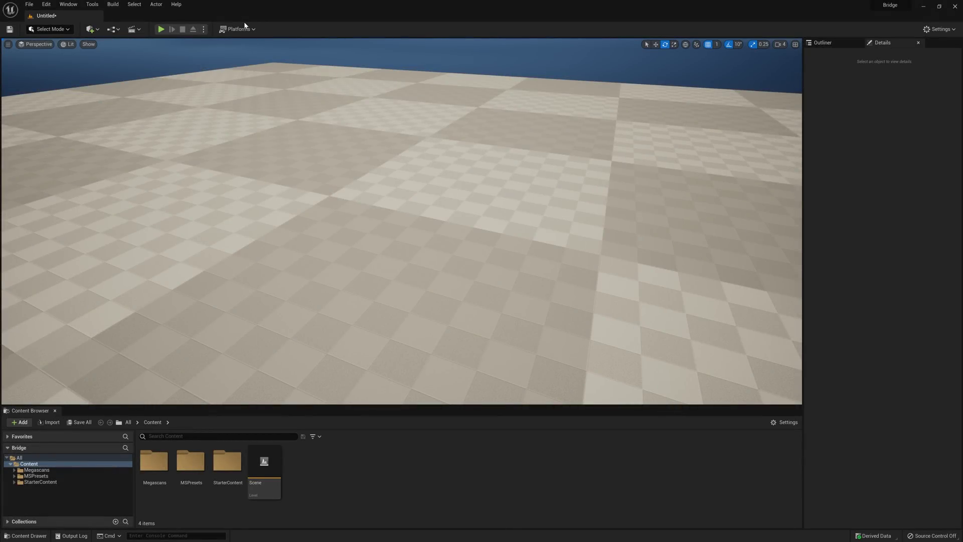
left_click(98, 30)
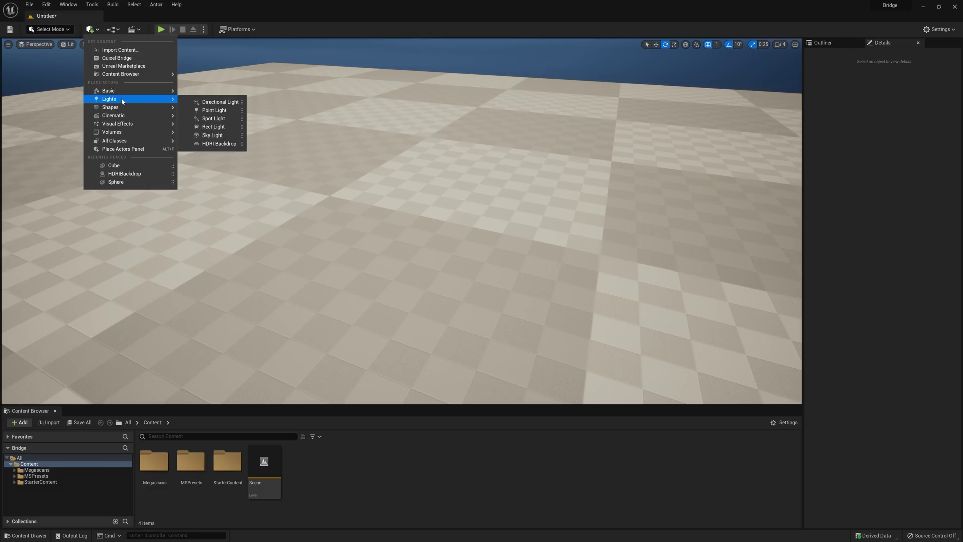
mouse_move(130, 108)
mouse_move(141, 134)
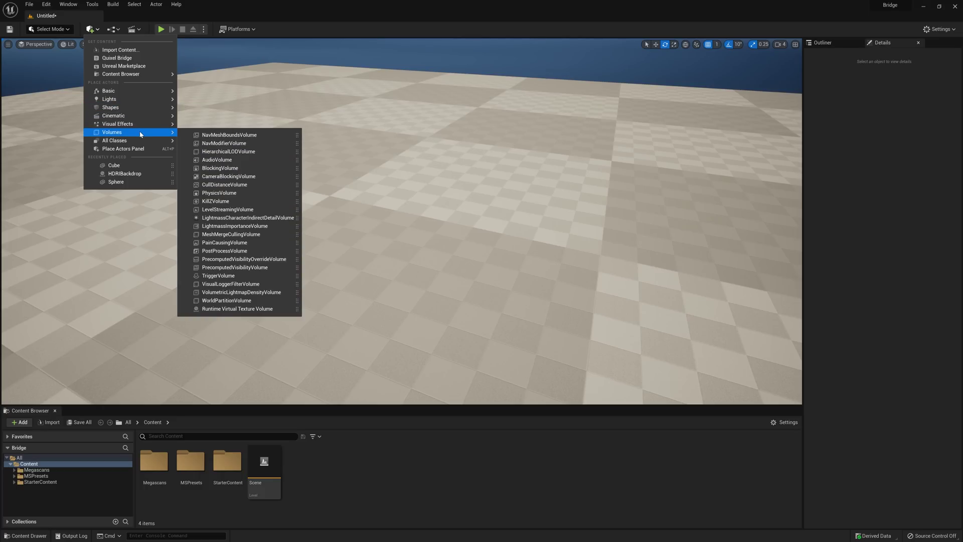
Open Quixel Bridge from Quick Add and enlarge its window over the level
left_click(140, 59)
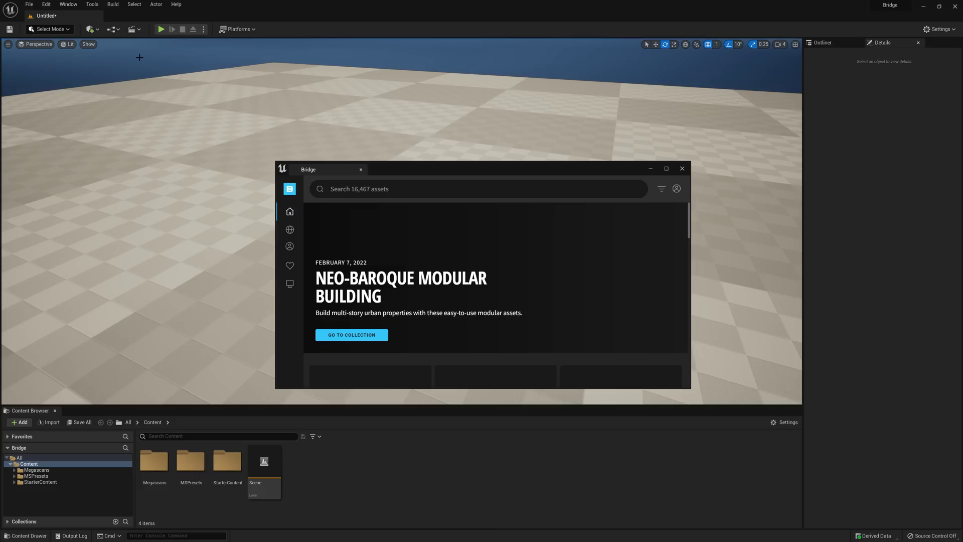
left_click_drag(275, 162, 84, 59)
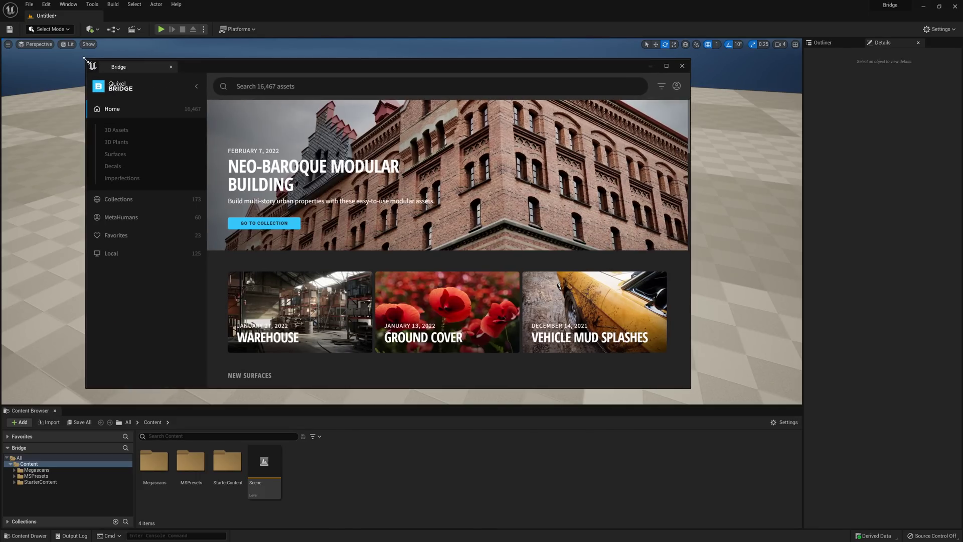
left_click(692, 391)
left_click_drag(691, 390, 703, 393)
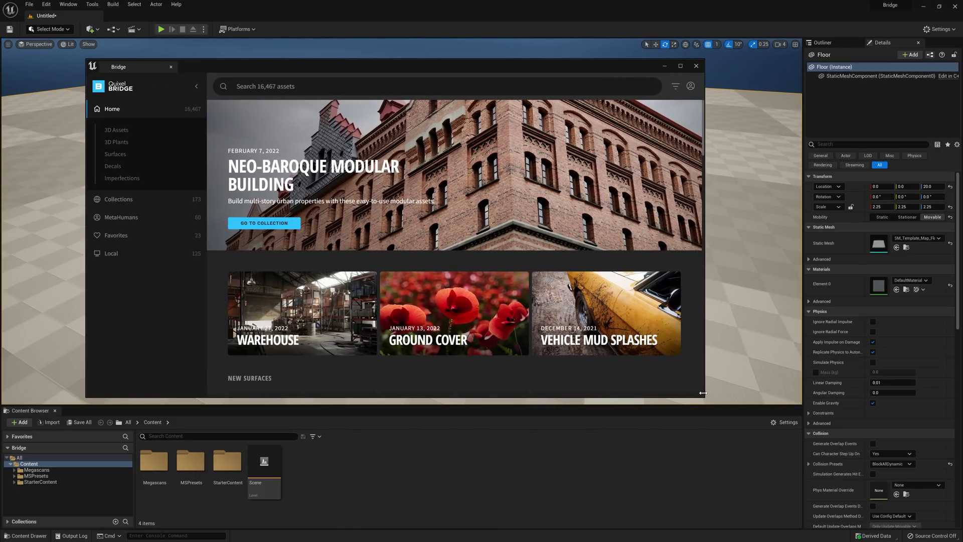
View the Epic account Sign In options in Bridge, then close the Login dialog
left_click(689, 86)
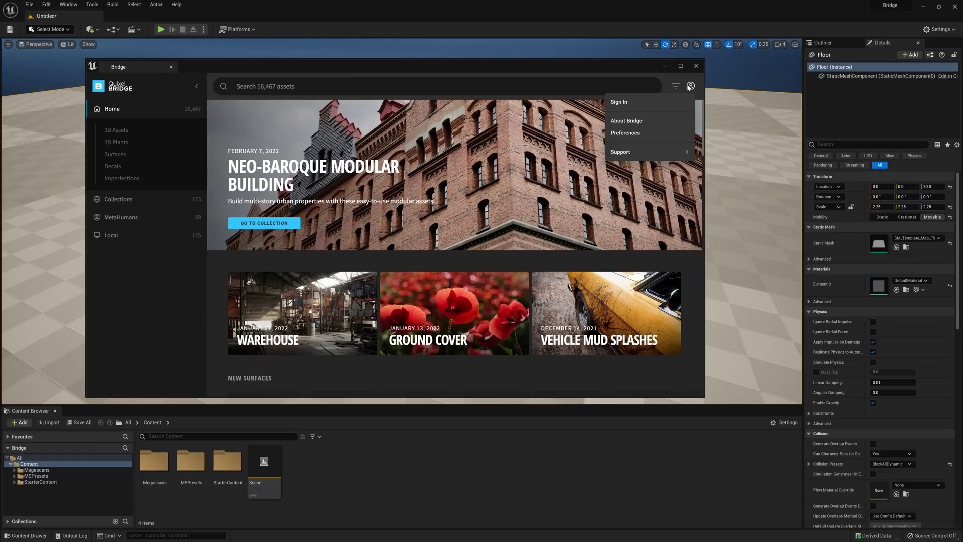
left_click(648, 104)
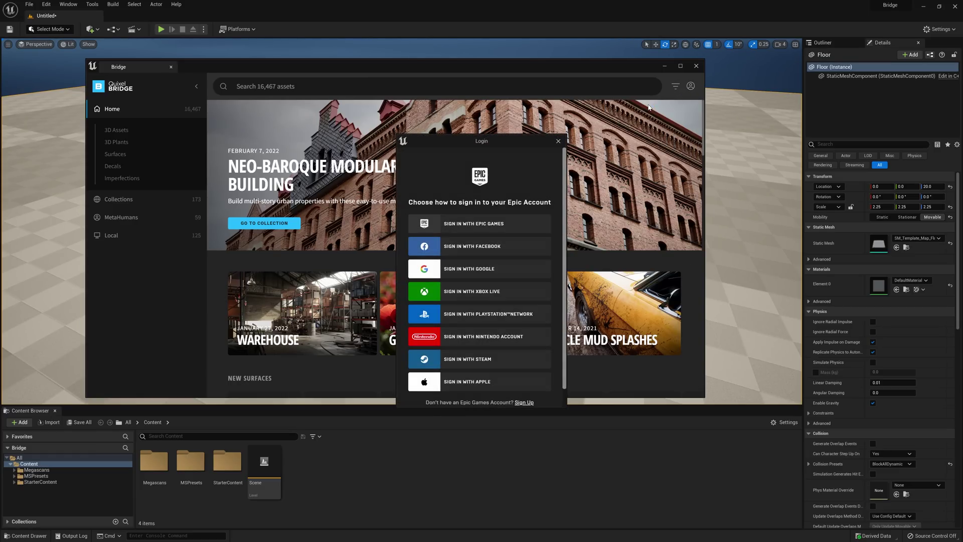
left_click(480, 226)
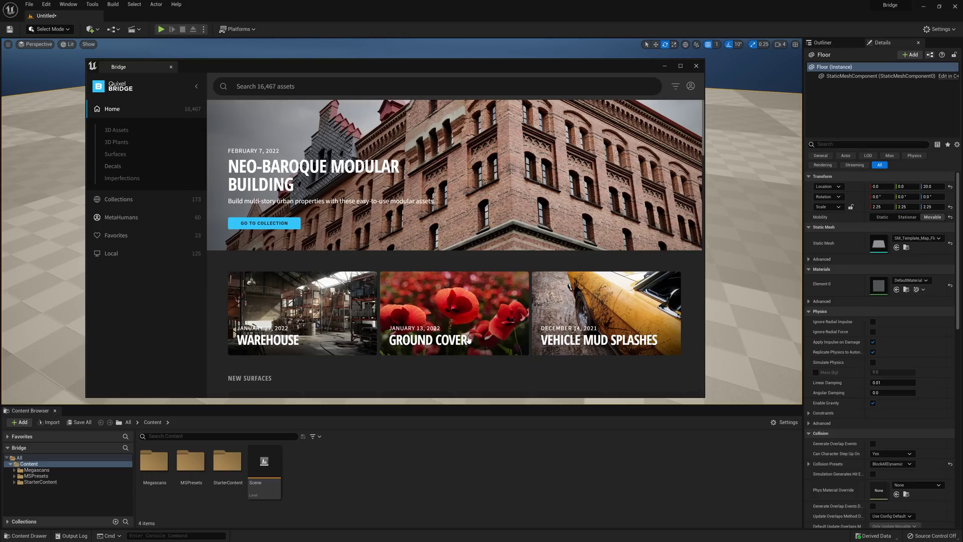
scroll(277, 283, "down", 3)
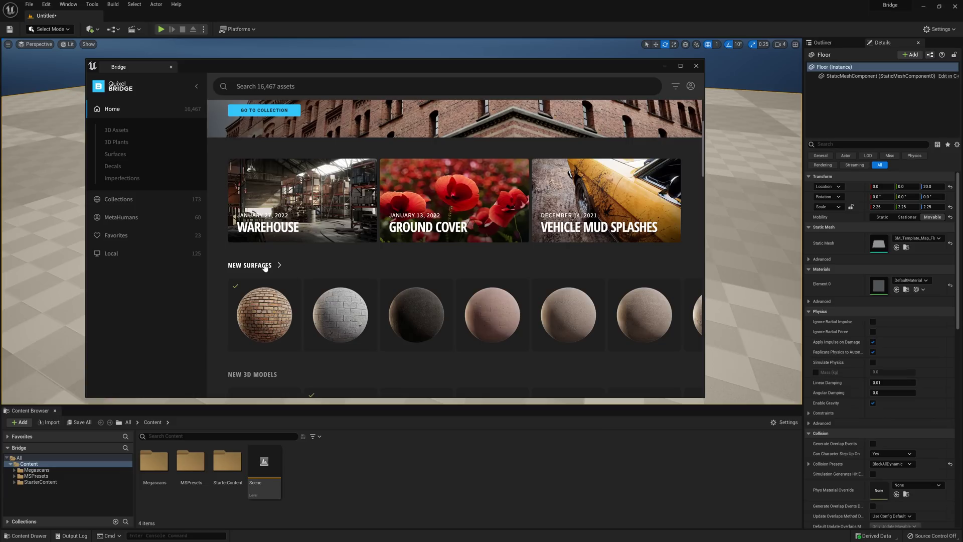
scroll(266, 268, "down", 5)
scroll(264, 263, "down", 2)
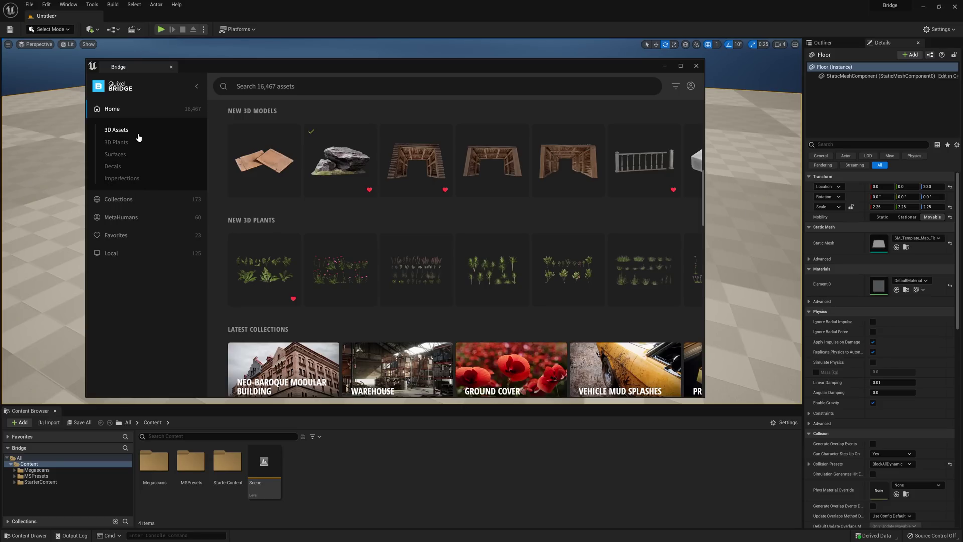
left_click(143, 200)
left_click(128, 249)
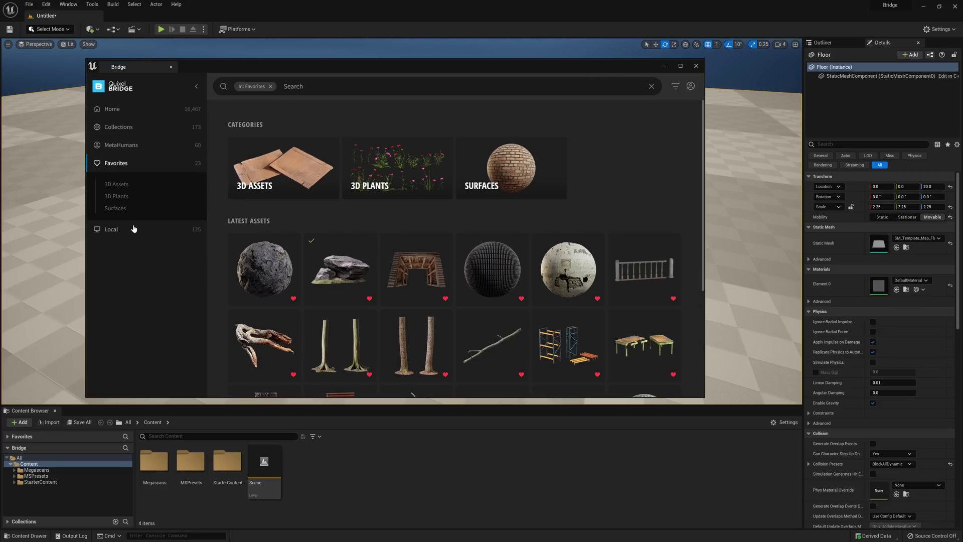
left_click(134, 228)
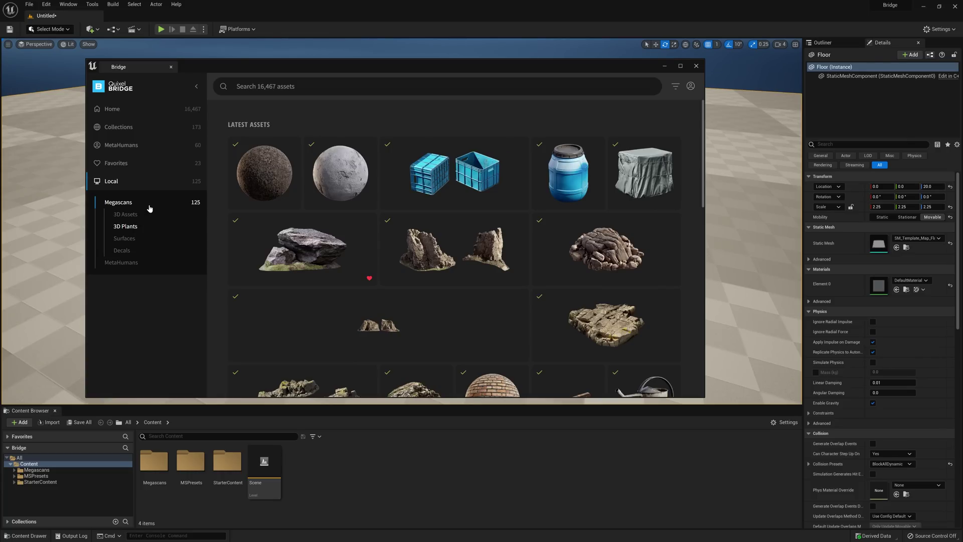
left_click(157, 146)
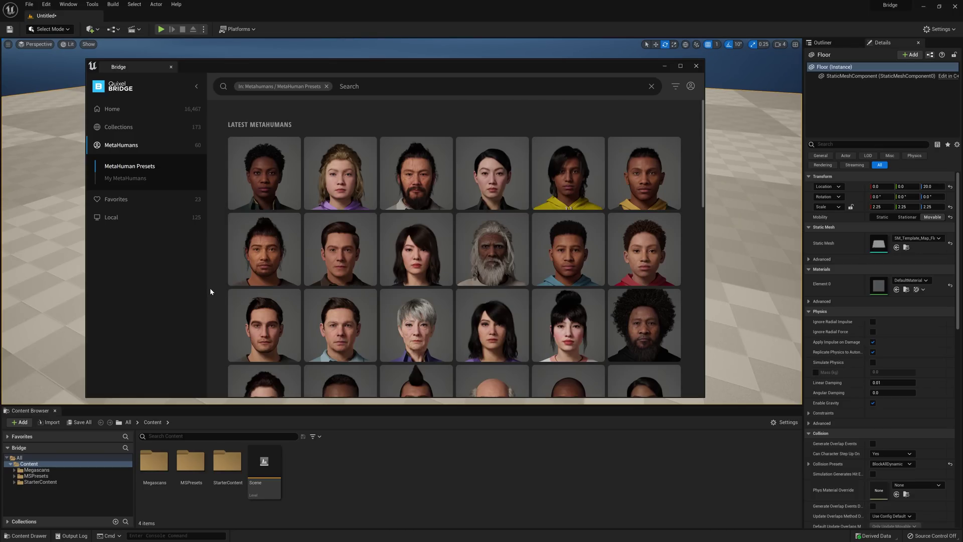
Search Bridge for 'Rocks' and narrow the results to the 3D Assets category
left_click(112, 109)
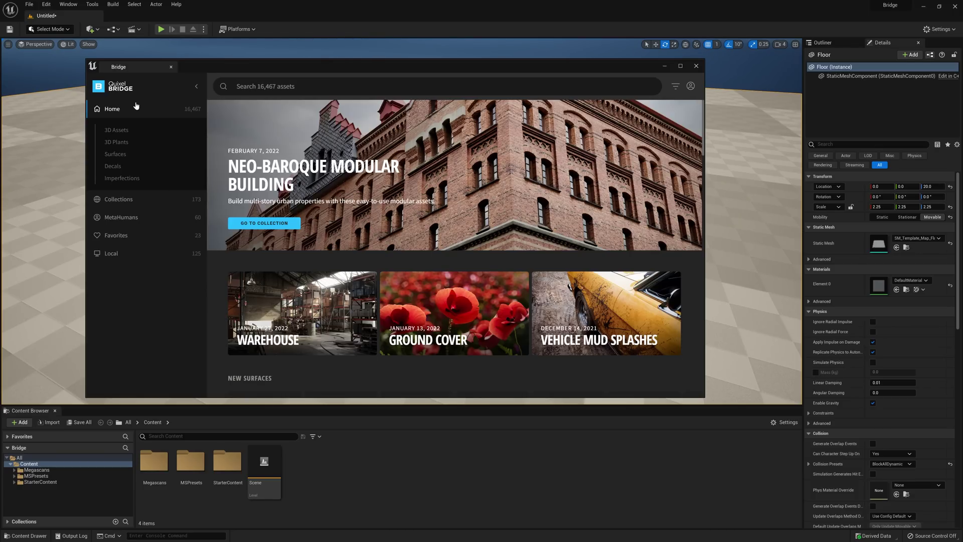
left_click(236, 86)
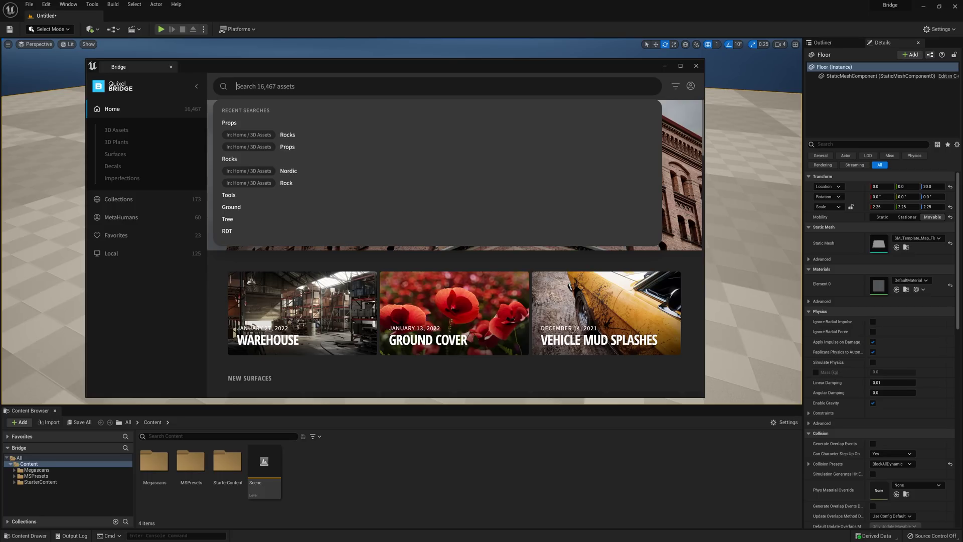
type("Rocks")
key("Return")
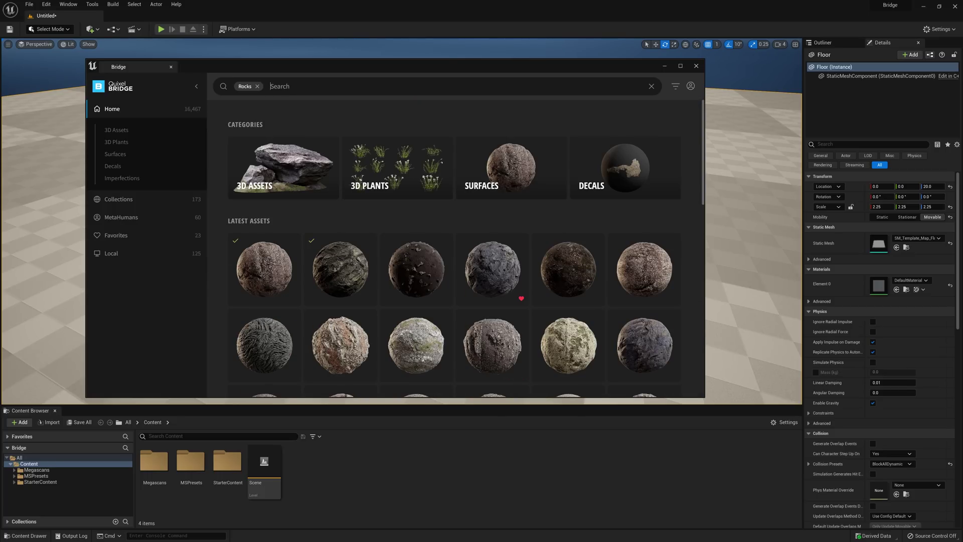
left_click(288, 160)
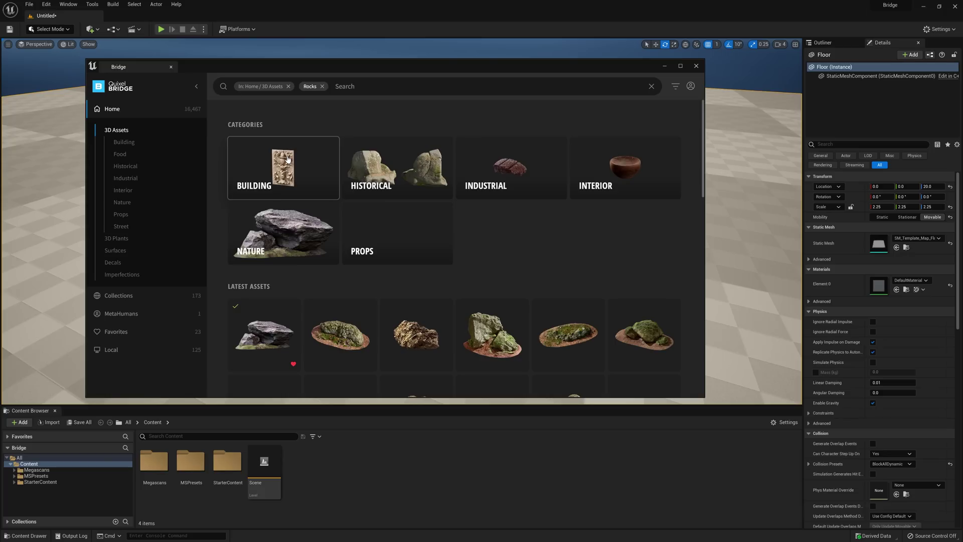
scroll(507, 240, "down", 7)
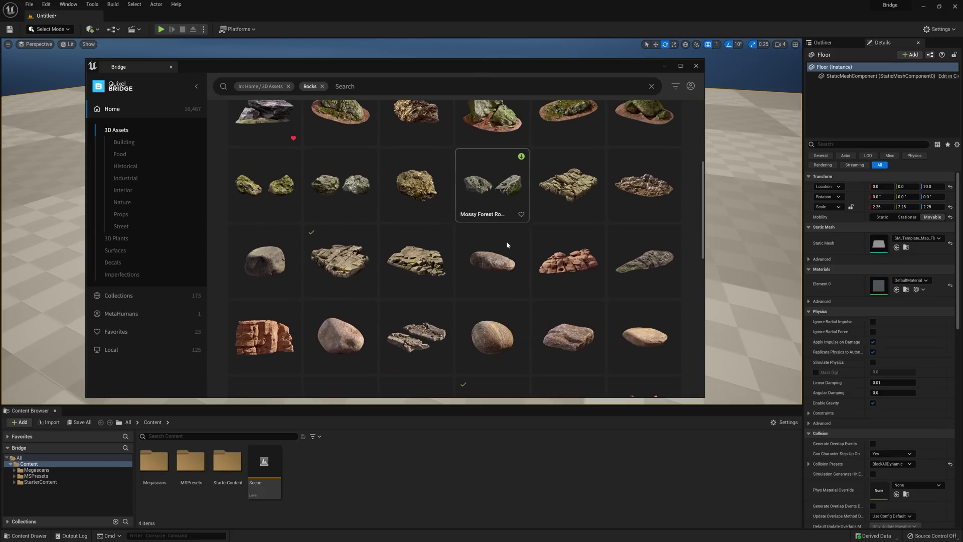
scroll(506, 241, "down", 7)
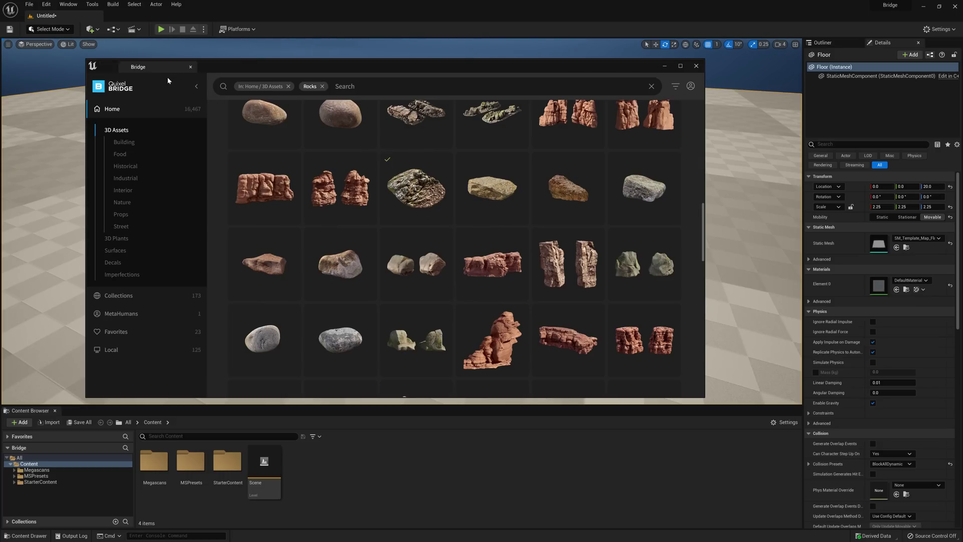
Dock the Bridge panel on the left of the viewport and narrow it with the splitter
left_click_drag(119, 67, 856, 494)
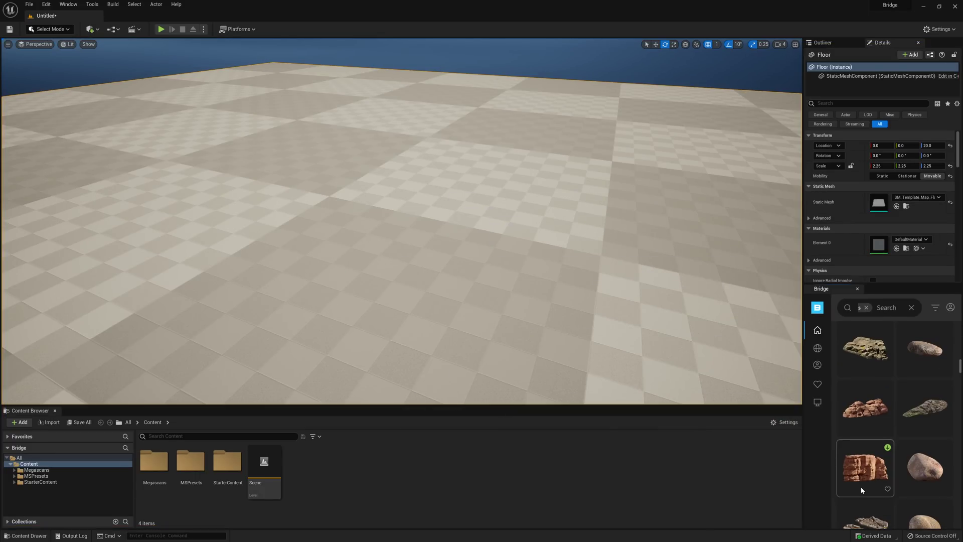
left_click_drag(821, 289, 83, 410)
left_click(42, 413)
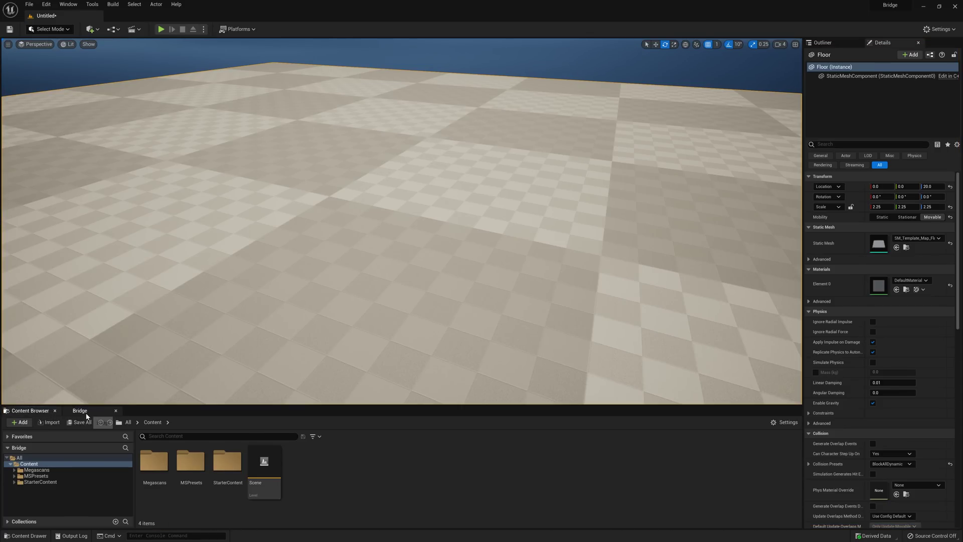
left_click(80, 411)
left_click(30, 410)
left_click(82, 410)
left_click_drag(88, 412, 15, 188)
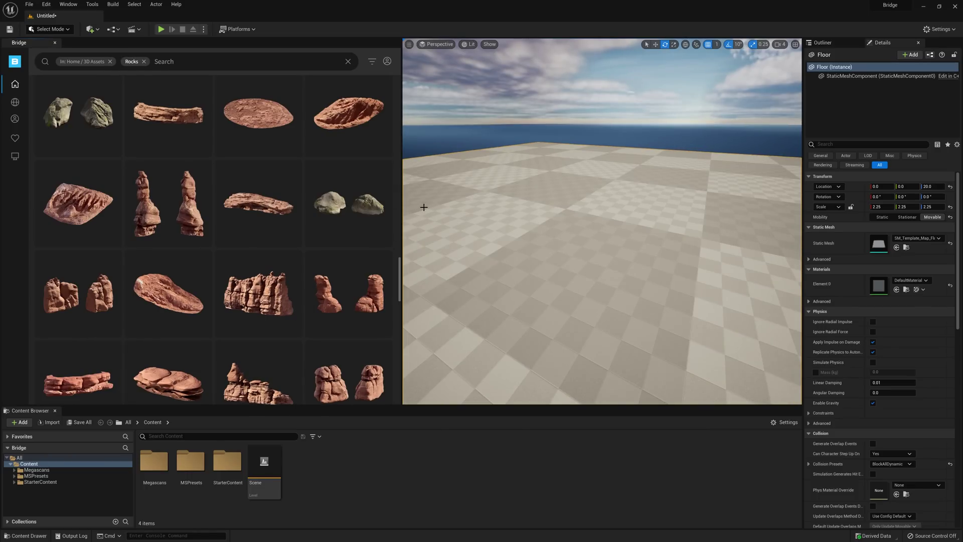
left_click_drag(387, 199, 261, 199)
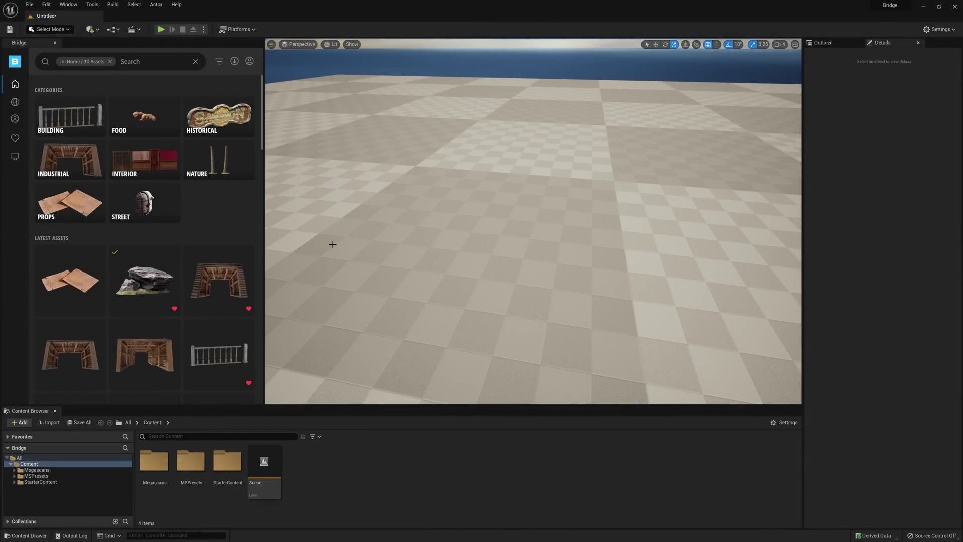
Search Bridge for 'Stump' and open the Blacksmith Anvil asset's details
left_click(154, 64)
type("Stump")
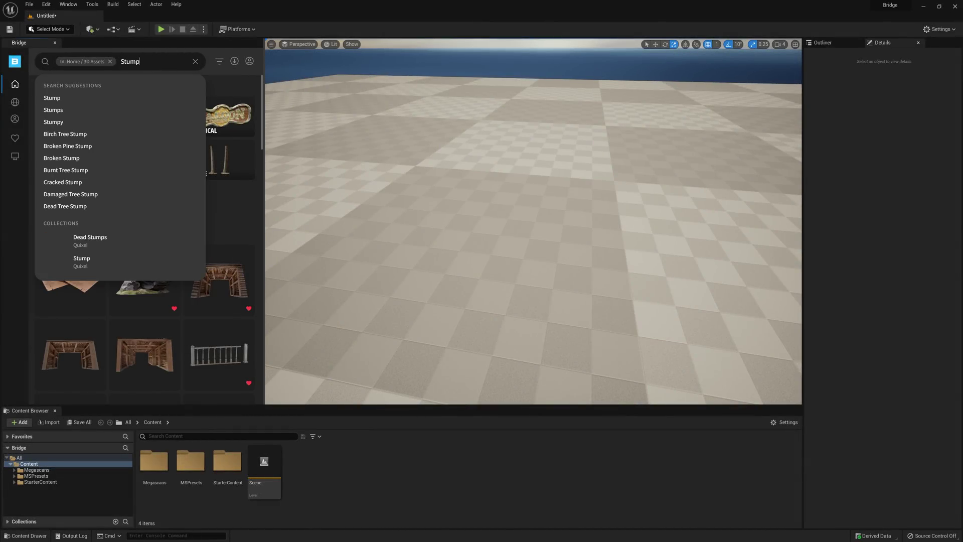
key("Return")
scroll(136, 111, "down", 3)
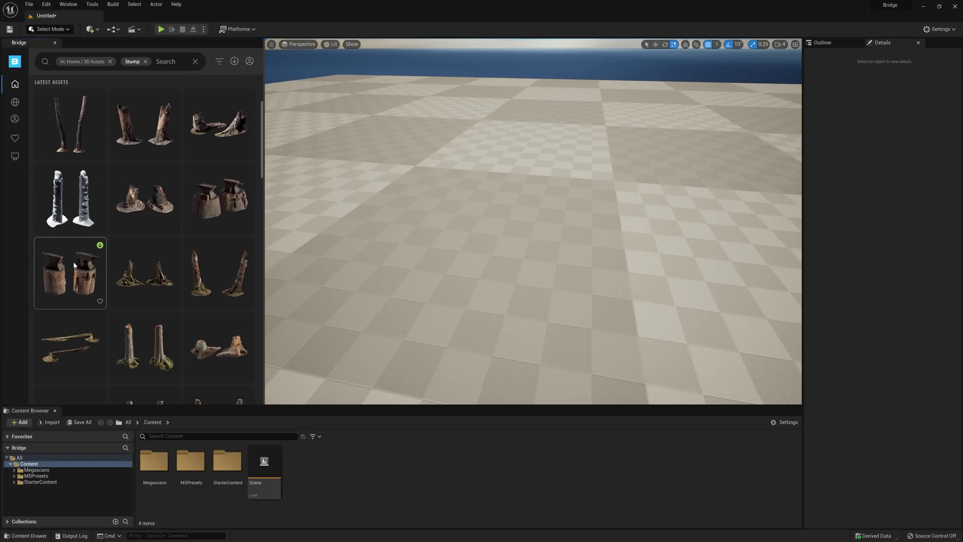
left_click(74, 265)
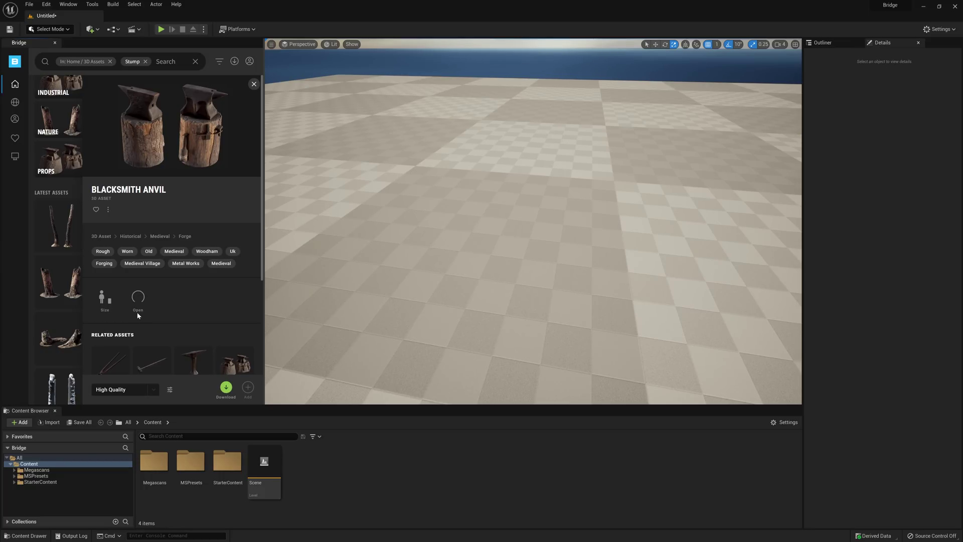
Set the Blacksmith Anvil's download quality to Nanite
scroll(138, 316, "down", 2)
scroll(151, 306, "down", 2)
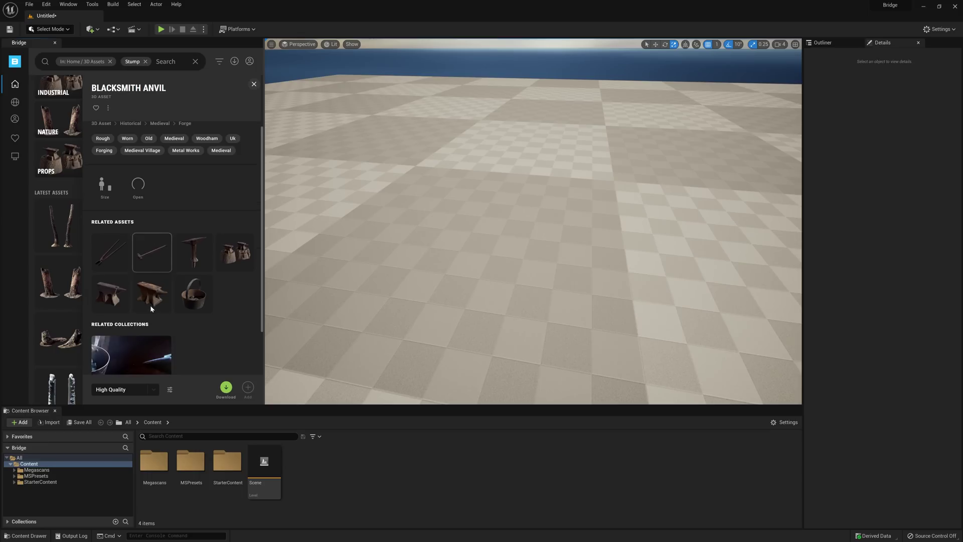
scroll(151, 308, "down", 1)
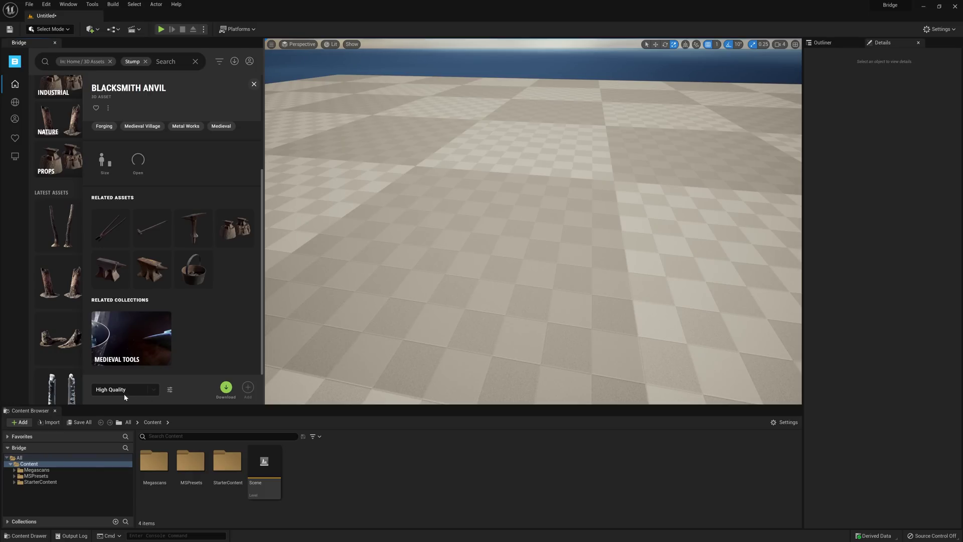
left_click(155, 389)
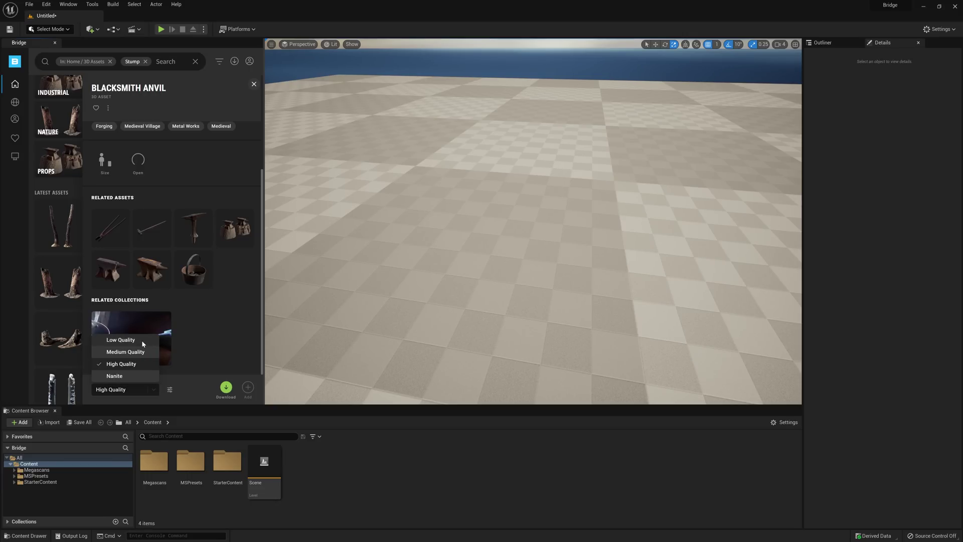
left_click(120, 376)
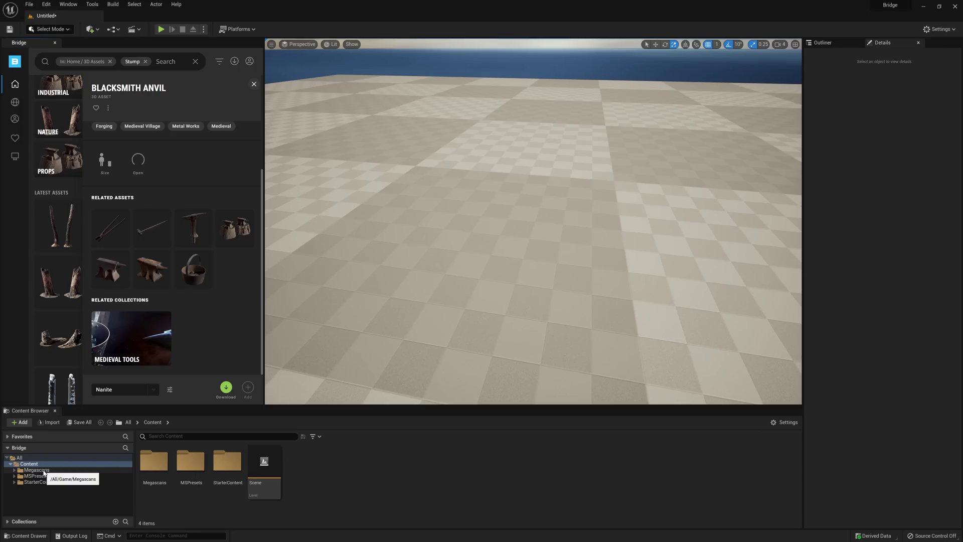
Drag the Blacksmith Anvil with its stump into the level and fly in around it
left_click(254, 84)
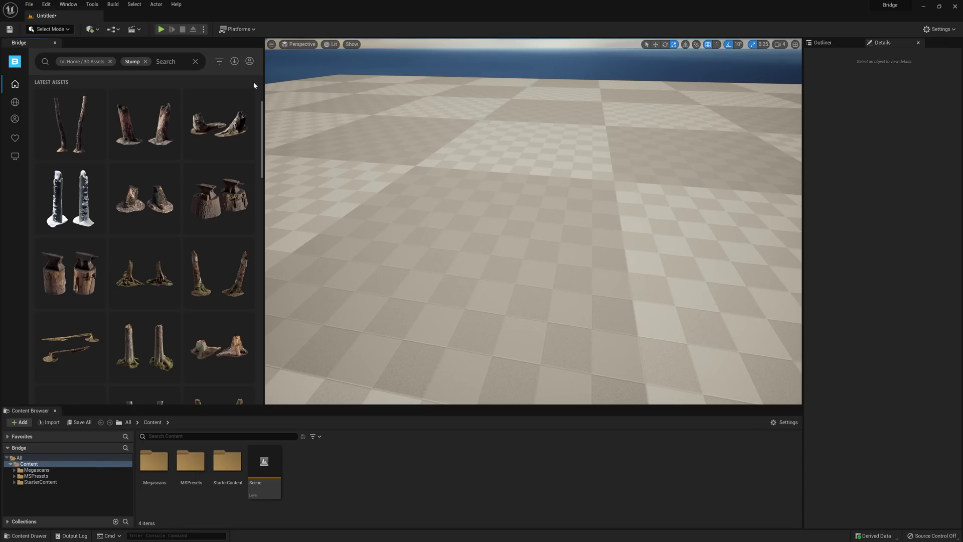
left_click_drag(51, 285, 503, 227)
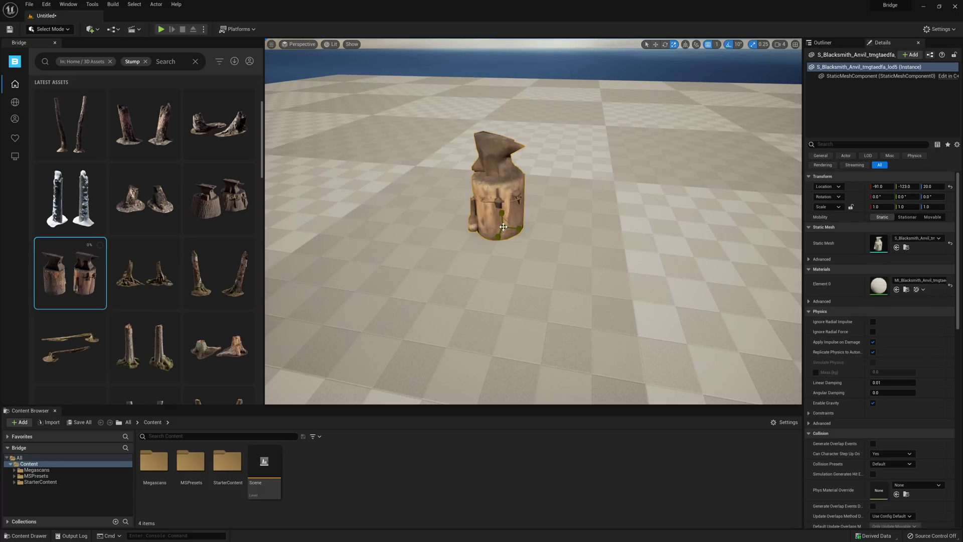
mouse_move(503, 226)
right_mouse_down()
mouse_move(491, 191)
mouse_move(494, 220)
mouse_move(552, 251)
mouse_move(542, 245)
mouse_move(615, 216)
mouse_move(539, 238)
mouse_move(549, 239)
mouse_move(439, 220)
mouse_move(501, 210)
right_mouse_up()
key("w")
key("a")
key("s")
key("Escape")
Circle the anvil, preview it in wireframe, then return to lit view showing the whole model
key("d")
key("d")
key("a")
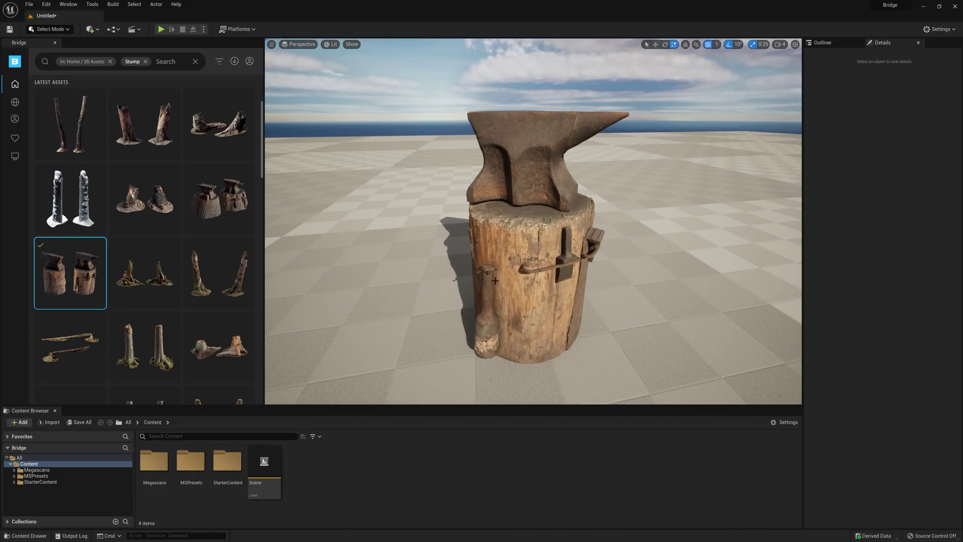
right_click_drag(495, 280, 521, 268)
key("alt+2")
key("alt+4")
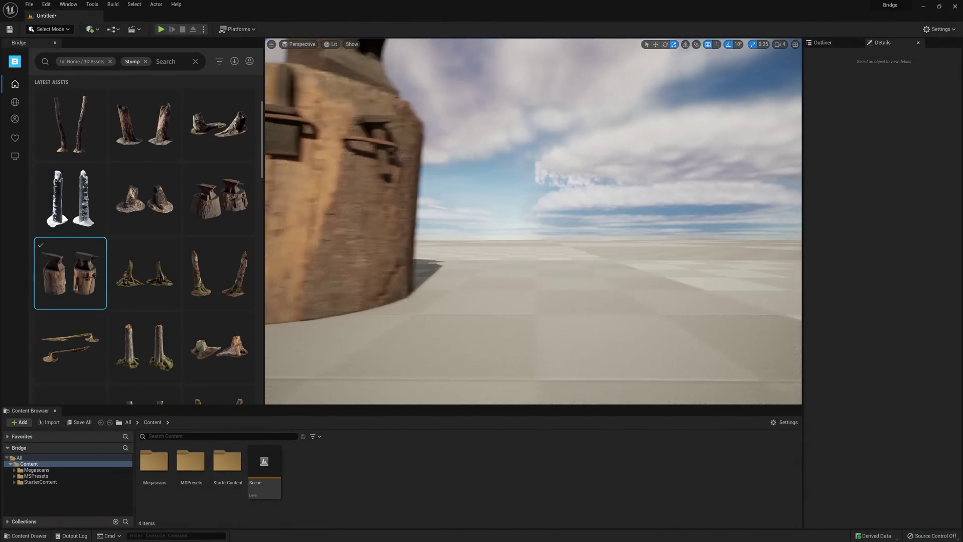
right_click_drag(462, 281, 533, 239)
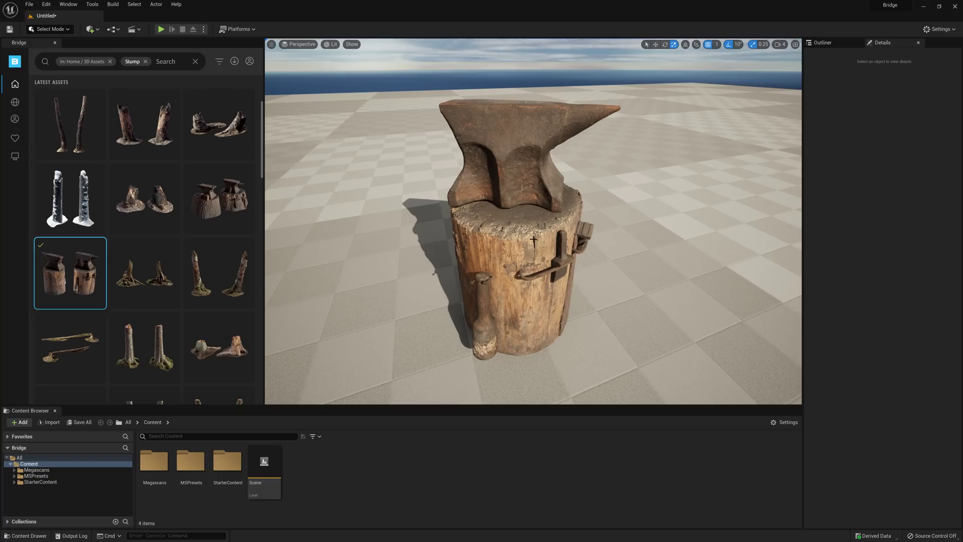
Search Bridge for 'Tools' and place the hammer on the anvil
left_click(145, 64)
left_click(148, 63)
type("Tools")
key("Return")
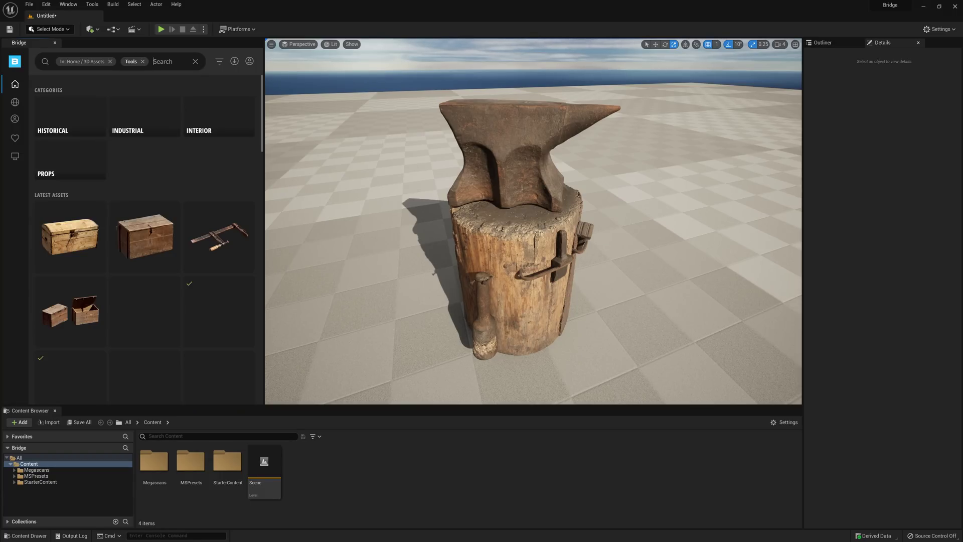
right_click_drag(358, 221, 377, 240)
scroll(75, 271, "down", 4)
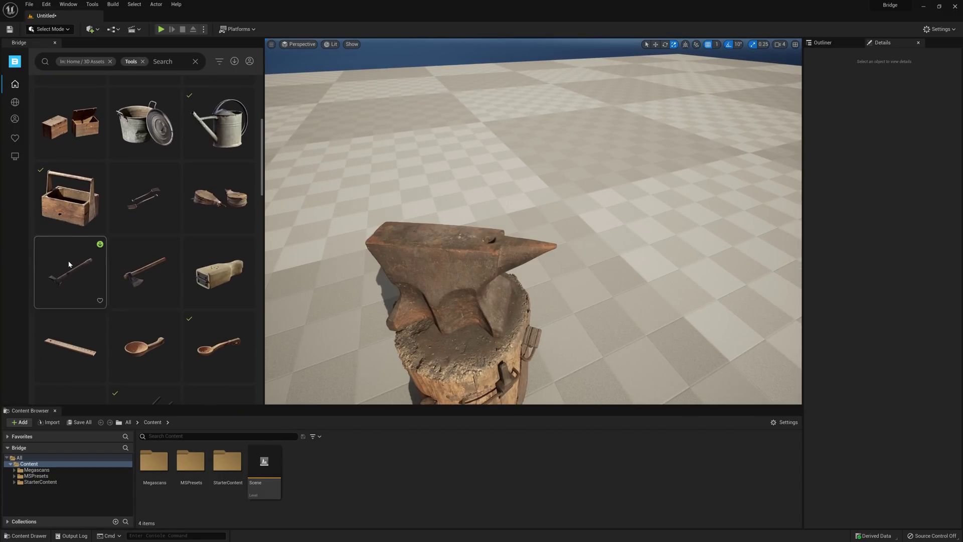
left_click_drag(70, 272, 436, 221)
Place the tongs against the anvil stump and rotate them by -20°
scroll(174, 229, "down", 5)
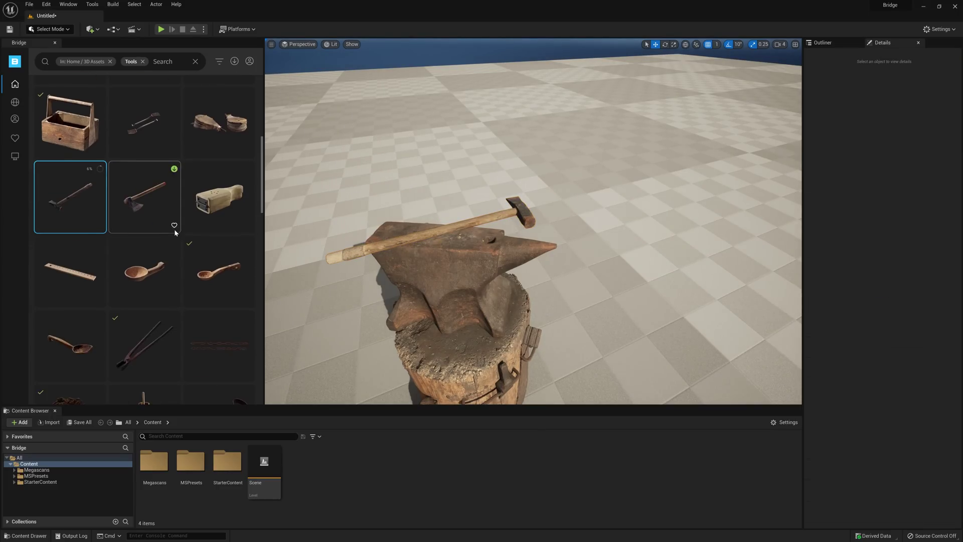
left_click_drag(143, 234, 462, 338)
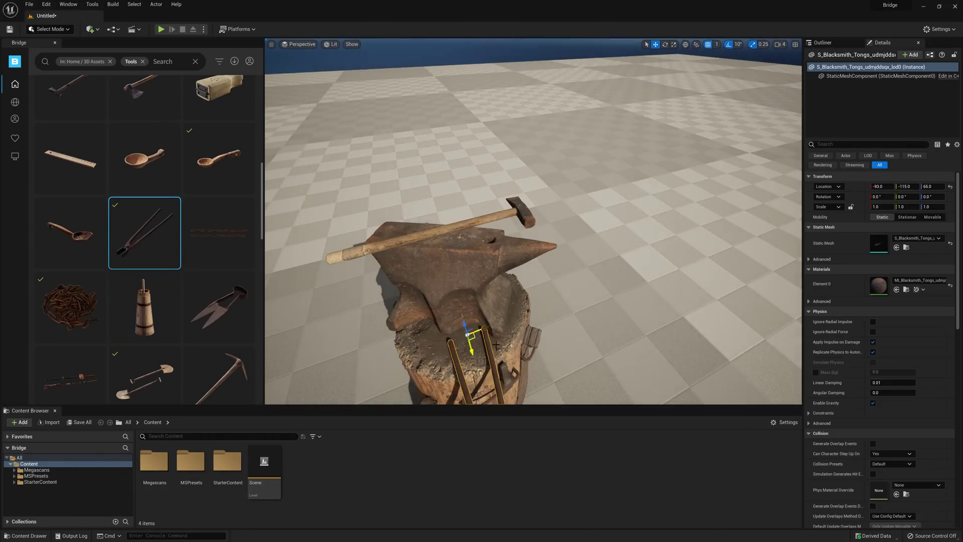
right_click_drag(471, 334, 486, 366)
key("e")
left_click_drag(456, 275, 453, 215)
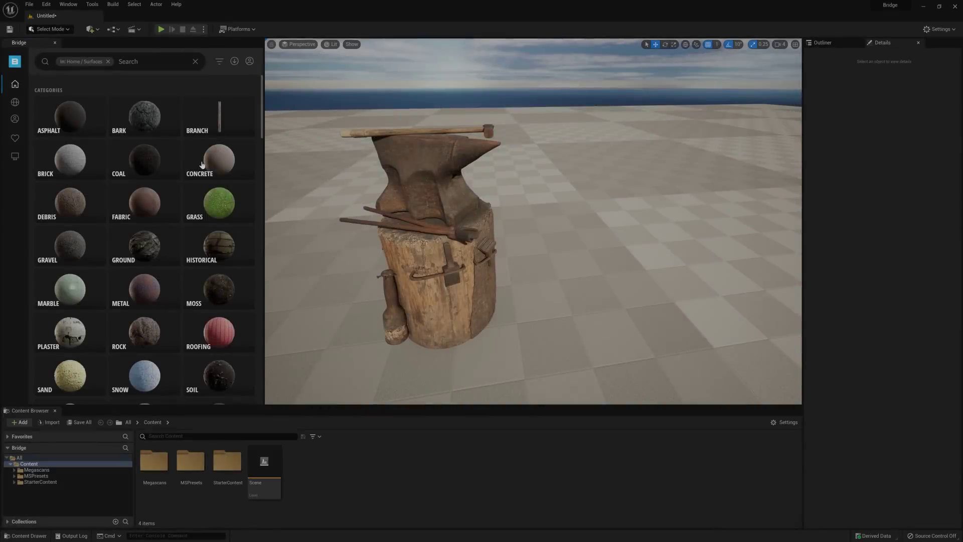
Apply a tile from Bridge's Concrete surfaces onto the dome beside the anvil
left_click(212, 167)
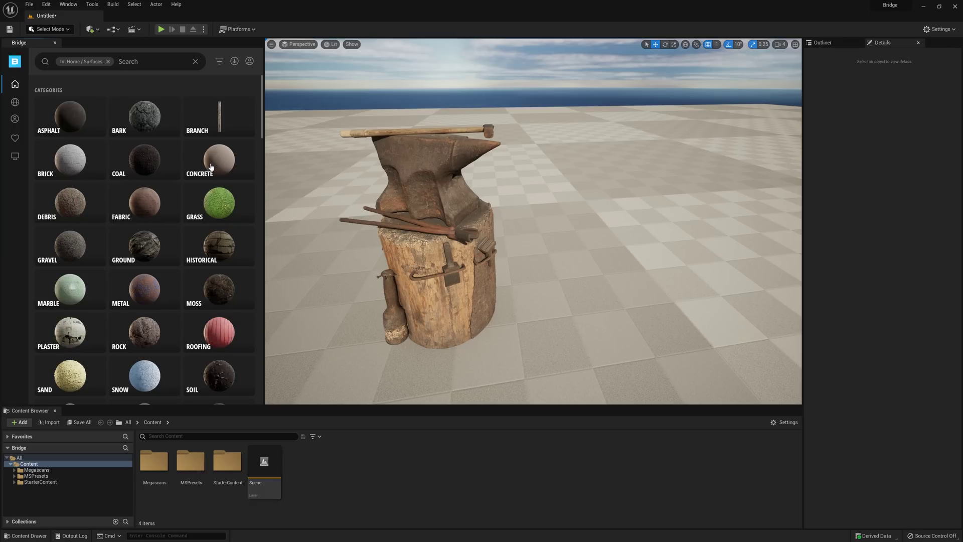
scroll(196, 213, "down", 3)
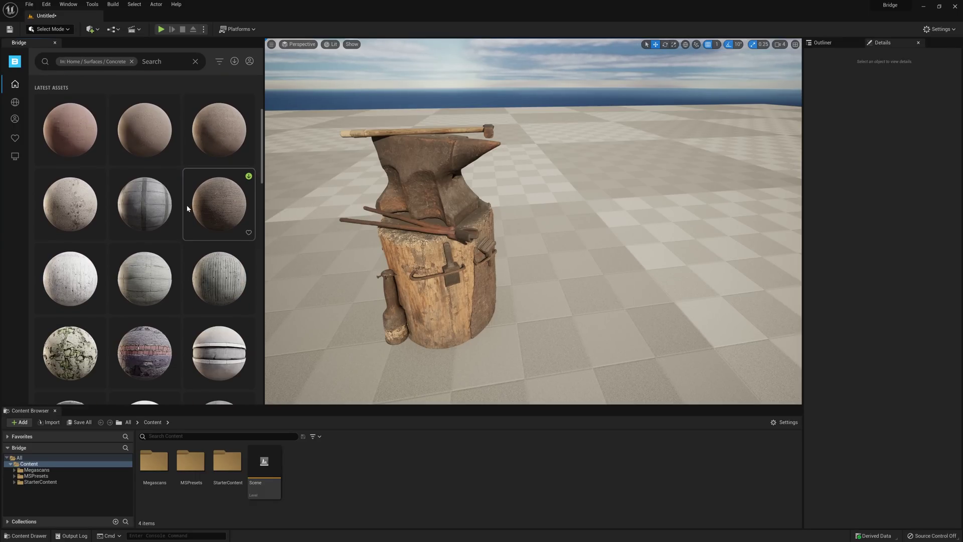
left_click_drag(75, 351, 623, 272)
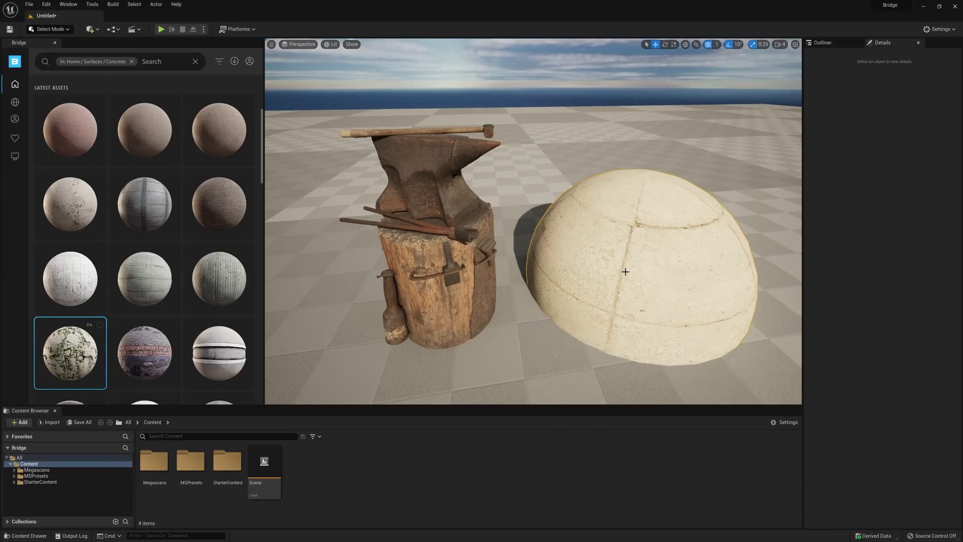
right_click_drag(624, 272, 669, 276)
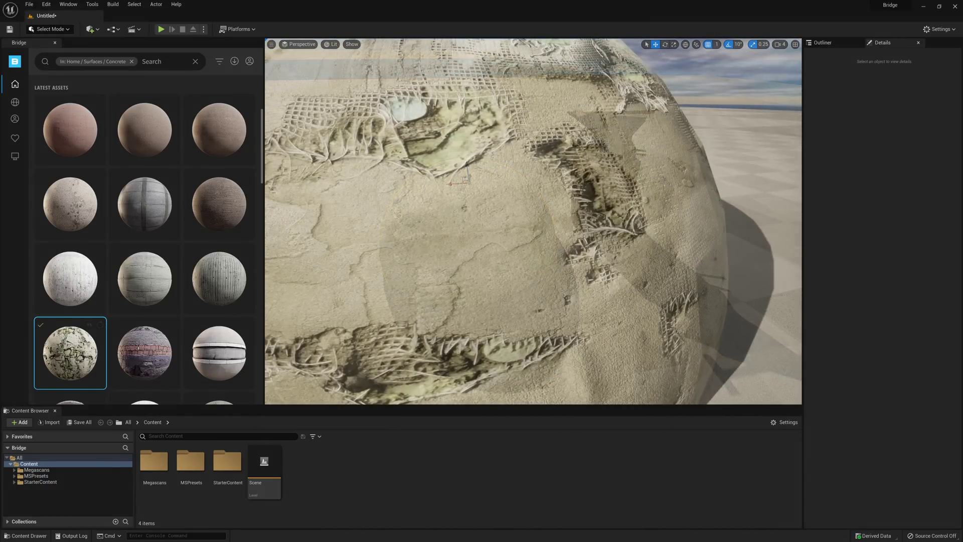
right_click_drag(621, 272, 622, 272)
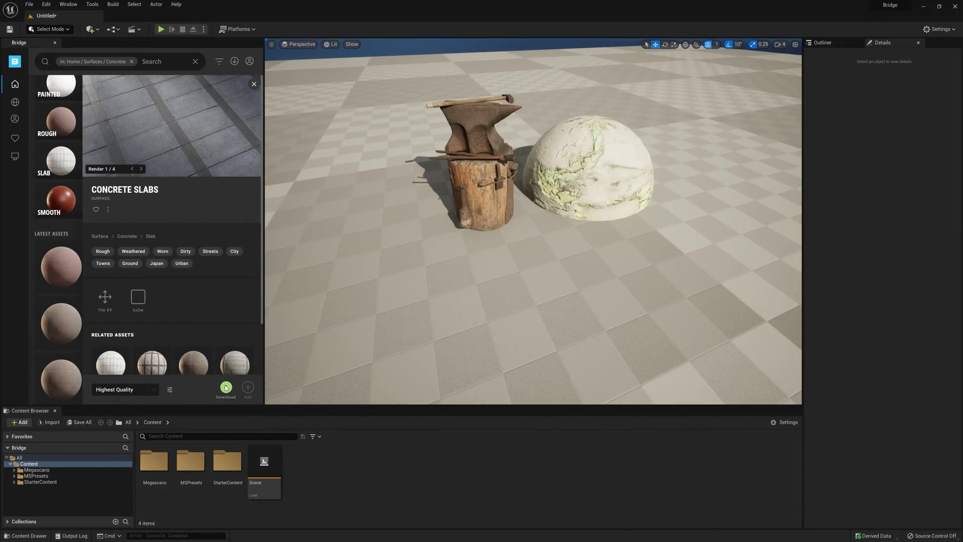
Download and add Concrete Slabs, then browse to Megascans/Surfaces/Concrete_Slabs to view its material and textures
left_click(226, 389)
left_click(248, 390)
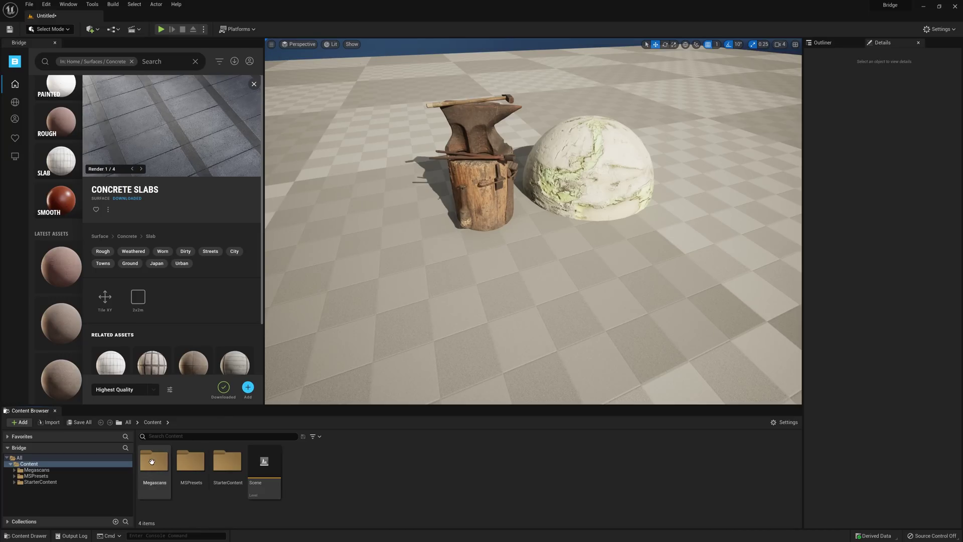
double_click(152, 462)
double_click(150, 461)
double_click(150, 461)
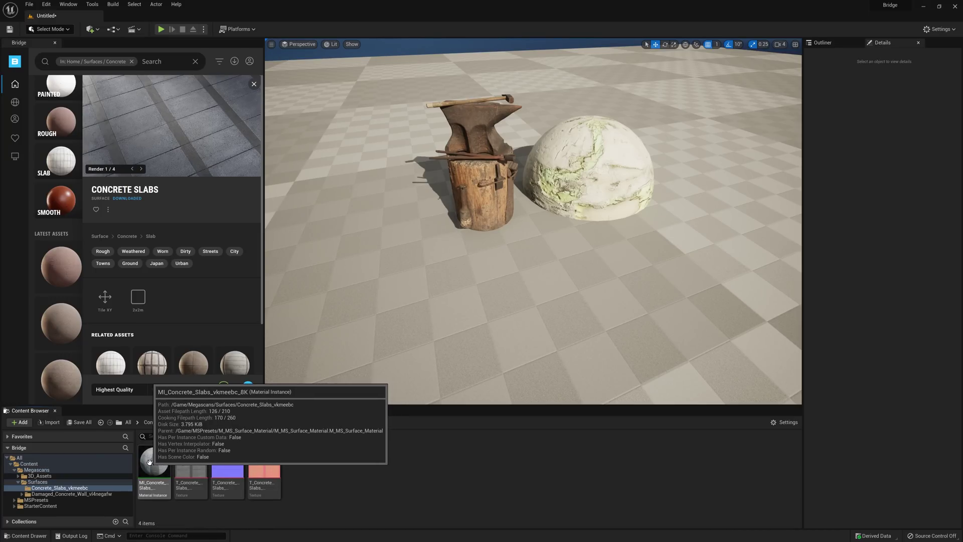
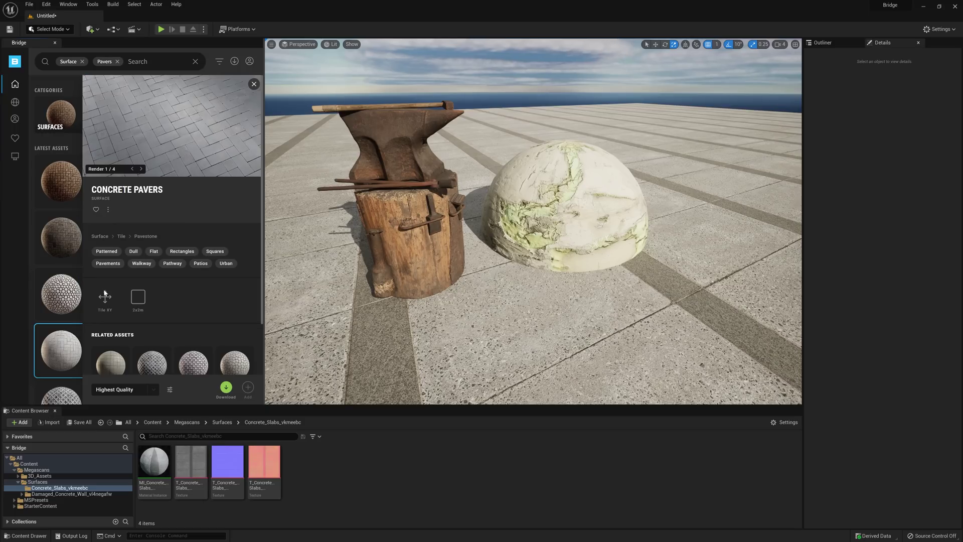
With Concrete Pavers selected in Bridge, bring up the Megascans plugin settings dialog
left_click(170, 391)
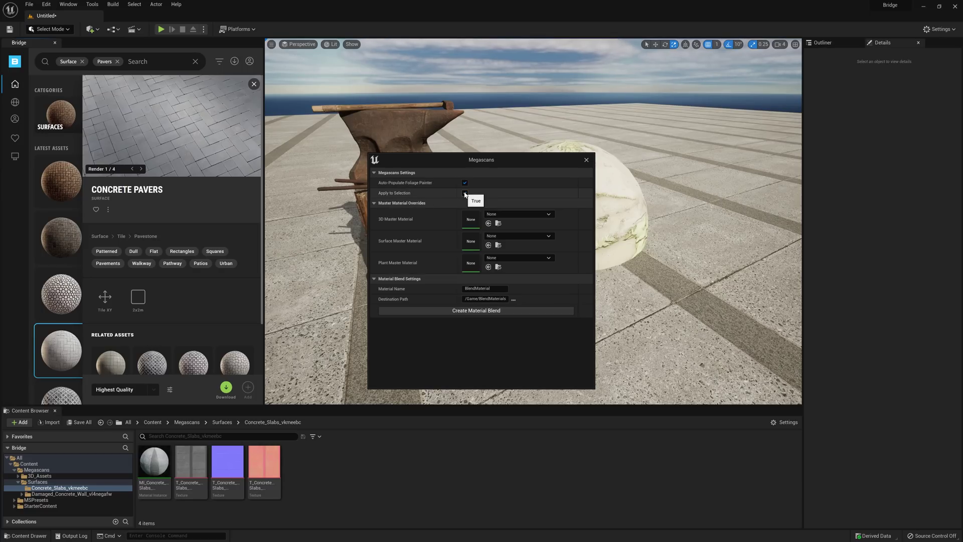
Select the Floor, then download and add Concrete Pavers so it replaces the slab material
left_click(321, 290)
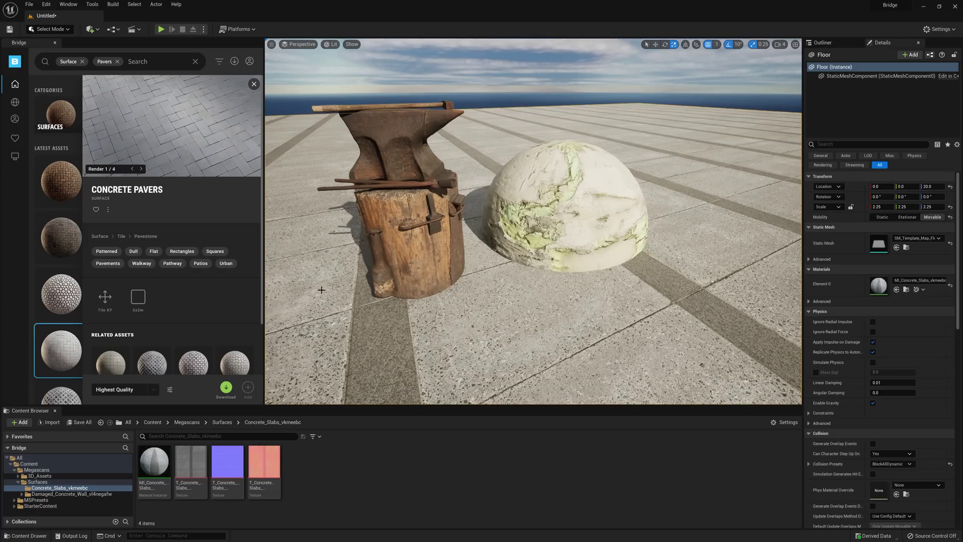
left_click(224, 389)
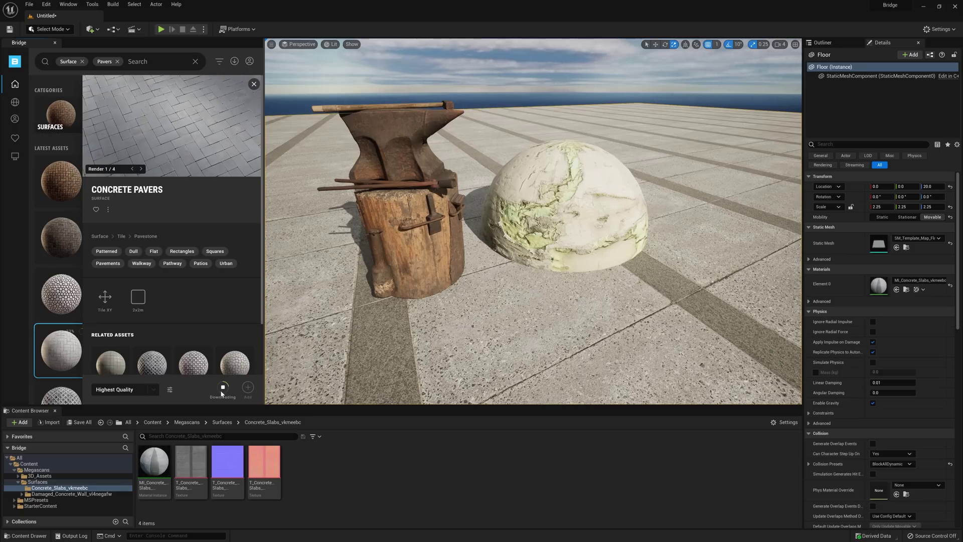
left_click(248, 388)
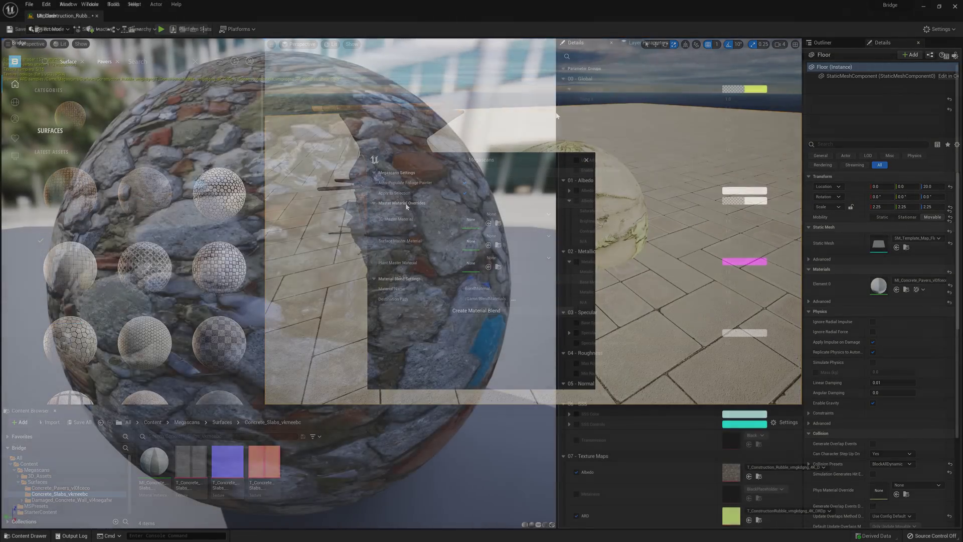
Set Tiling Y to 1.5 and enable a pale cream Albedo Tint
key("Tab")
type("1.5")
key("Return")
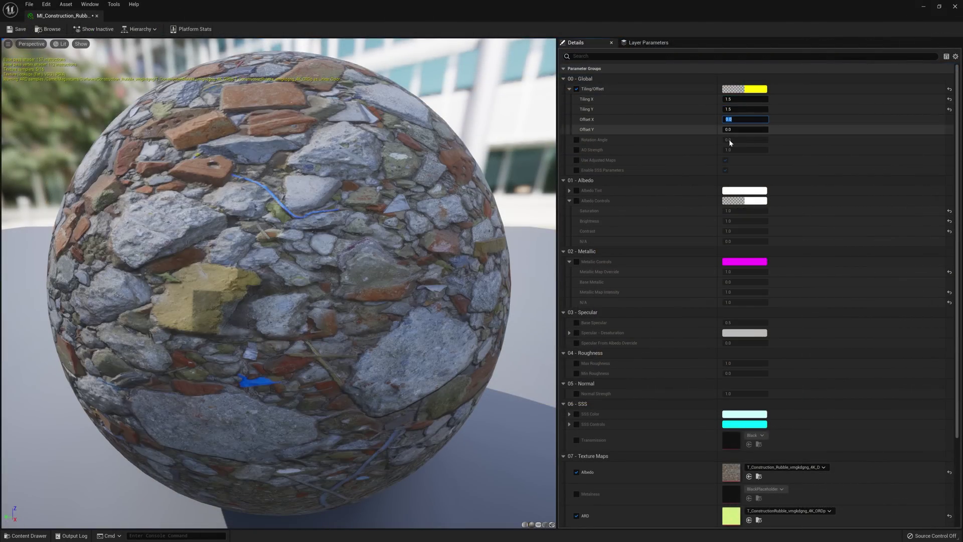
left_click(576, 190)
left_click(744, 190)
left_click(813, 275)
left_click_drag(814, 276, 791, 260)
left_click(852, 379)
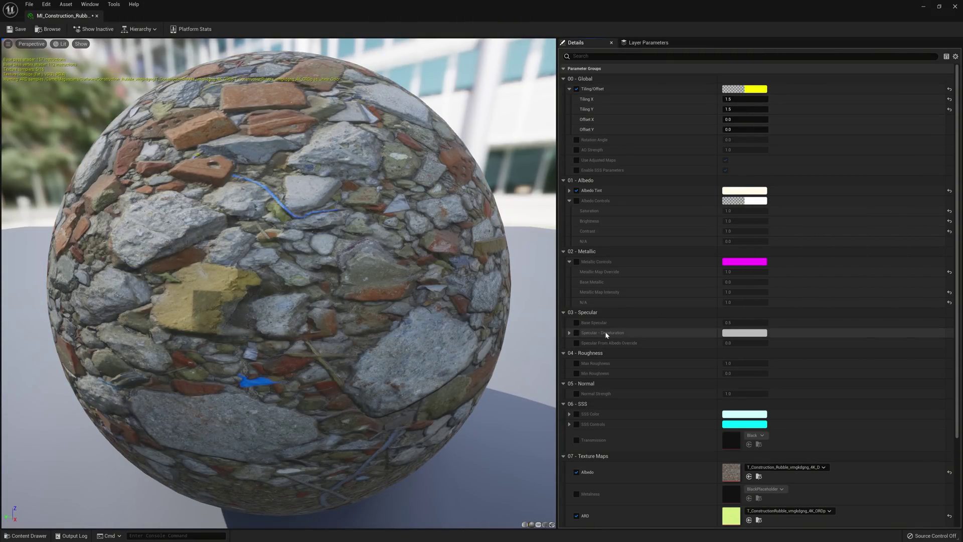
Enable Max Roughness at about 0.392, plus Normal Strength and Metallic Controls overrides
left_click(576, 363)
left_click_drag(745, 363, 750, 393)
left_click(577, 394)
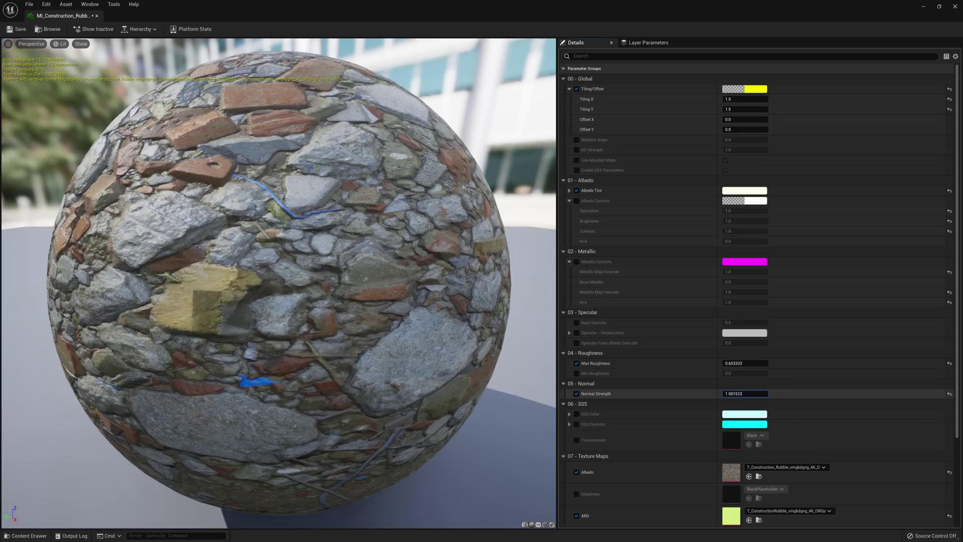
left_click(576, 261)
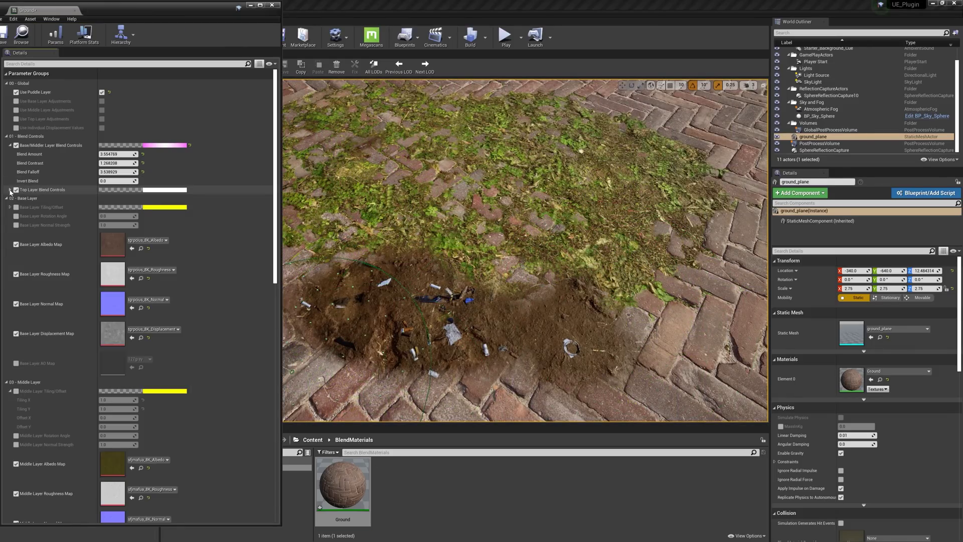
Paint moss over the bricks and potholes and dirt on the road, then bring in the rusty bar clamp
mouse_move(136, 217)
left_mouse_down()
mouse_move(145, 217)
mouse_move(137, 217)
left_mouse_up()
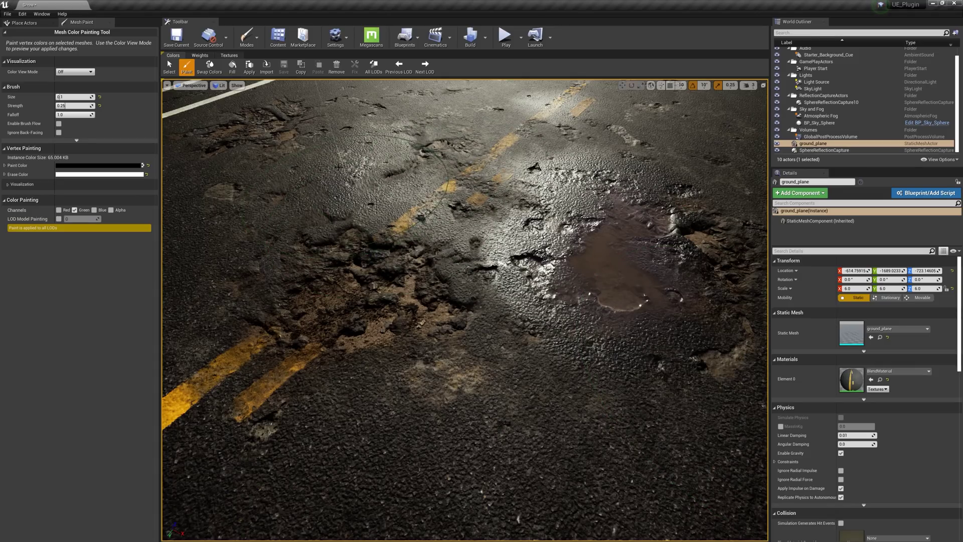
left_click(582, 401)
left_click(592, 416)
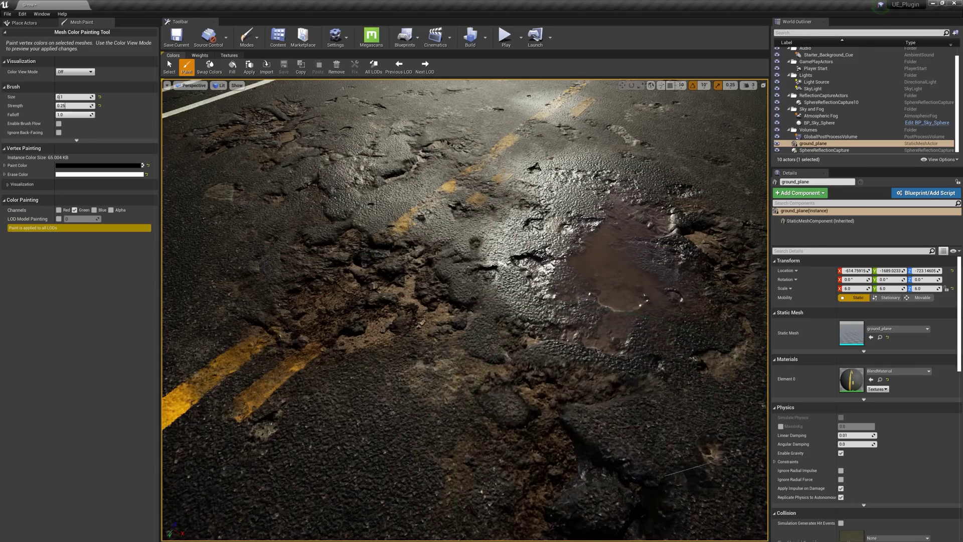
left_click(333, 409)
left_click_drag(301, 392, 376, 442)
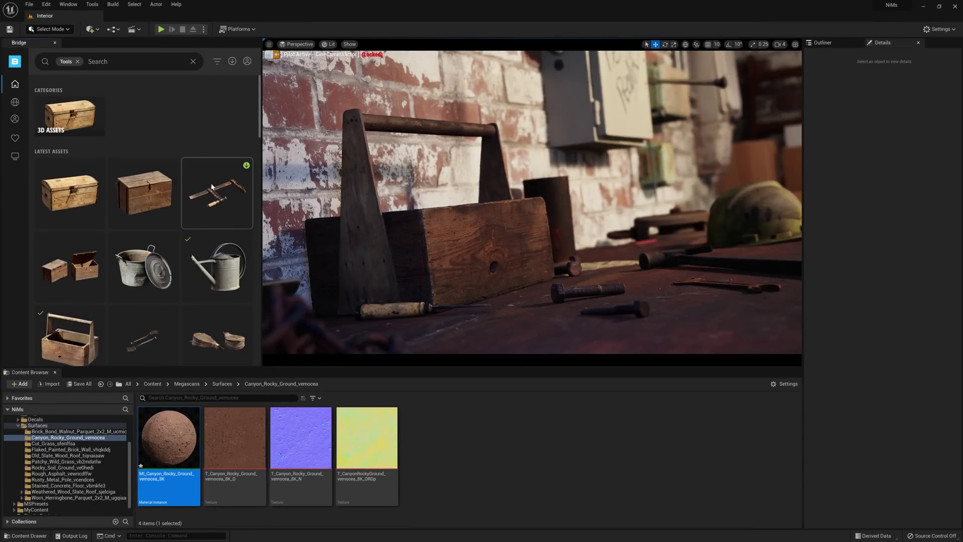
left_click_drag(211, 187, 601, 250)
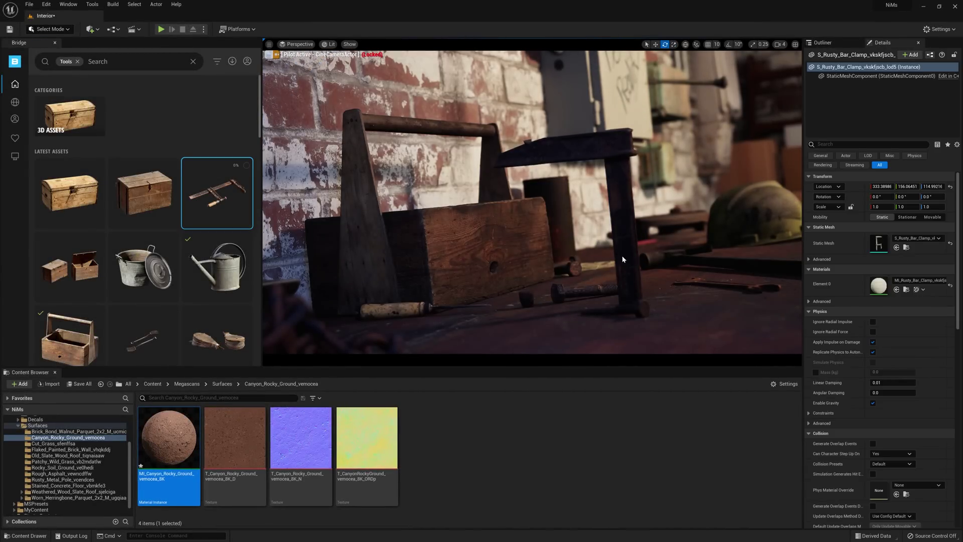
Rotate the bar clamp flat with angle snapping off, then scale and position it on the workbench
key("e")
left_click_drag(570, 293, 577, 332)
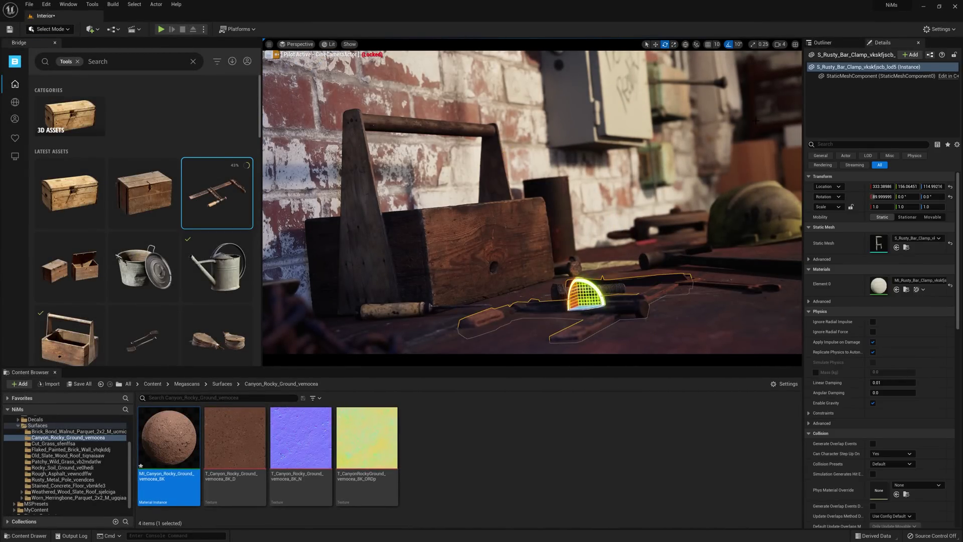
left_click(729, 45)
key("w")
key("r")
left_click_drag(580, 284, 662, 310)
key("w")
key("e")
key("w")
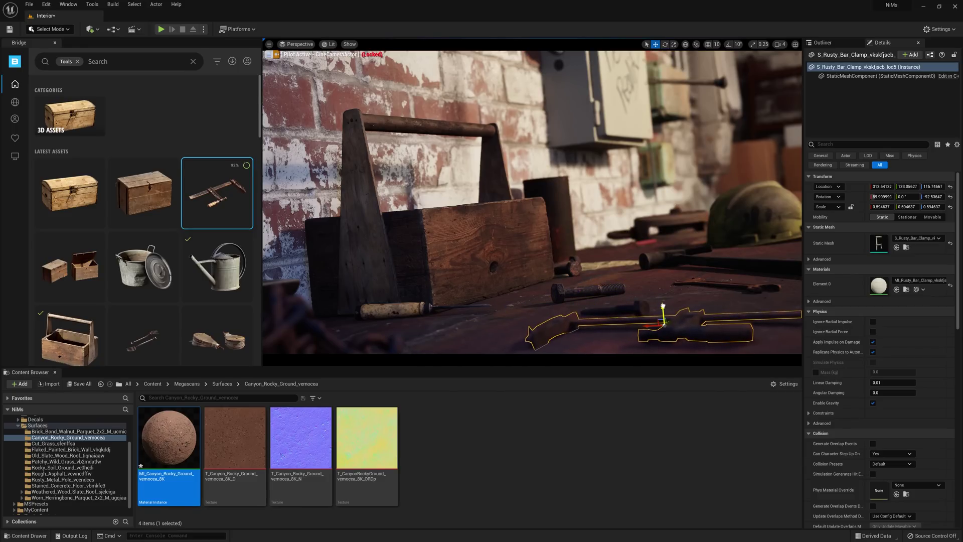
Drop a blue crate onto the Cornershop pavement beside the fire hydrant
key("Escape")
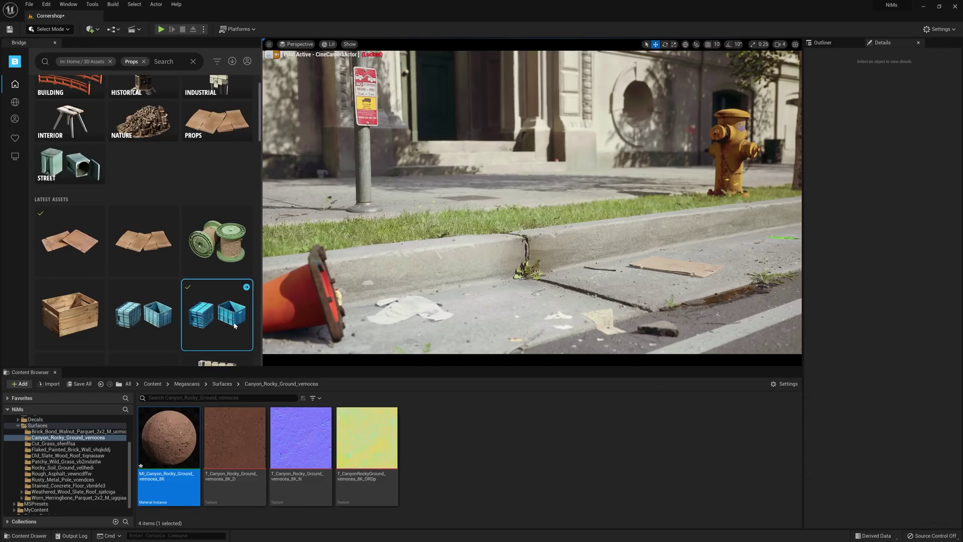
left_click_drag(215, 321, 599, 195)
left_click_drag(600, 195, 602, 195)
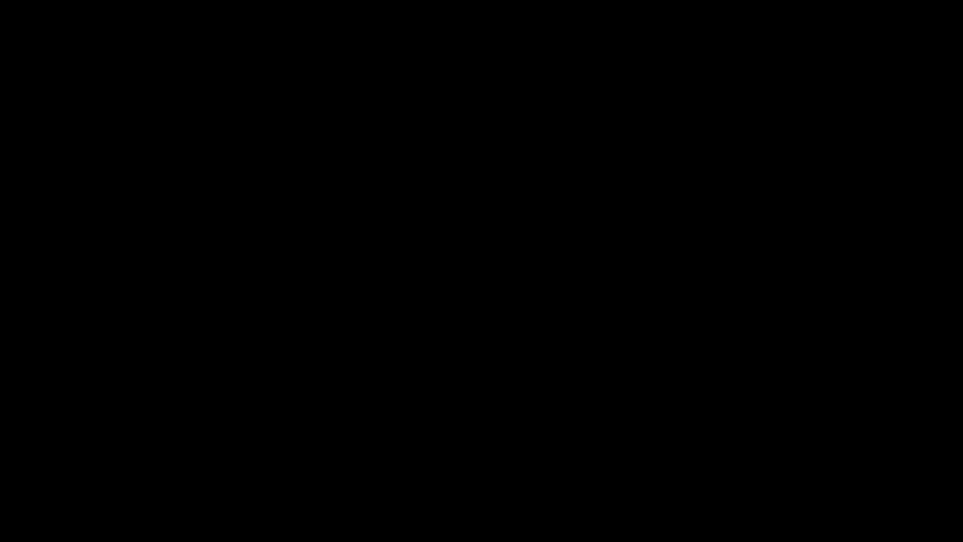